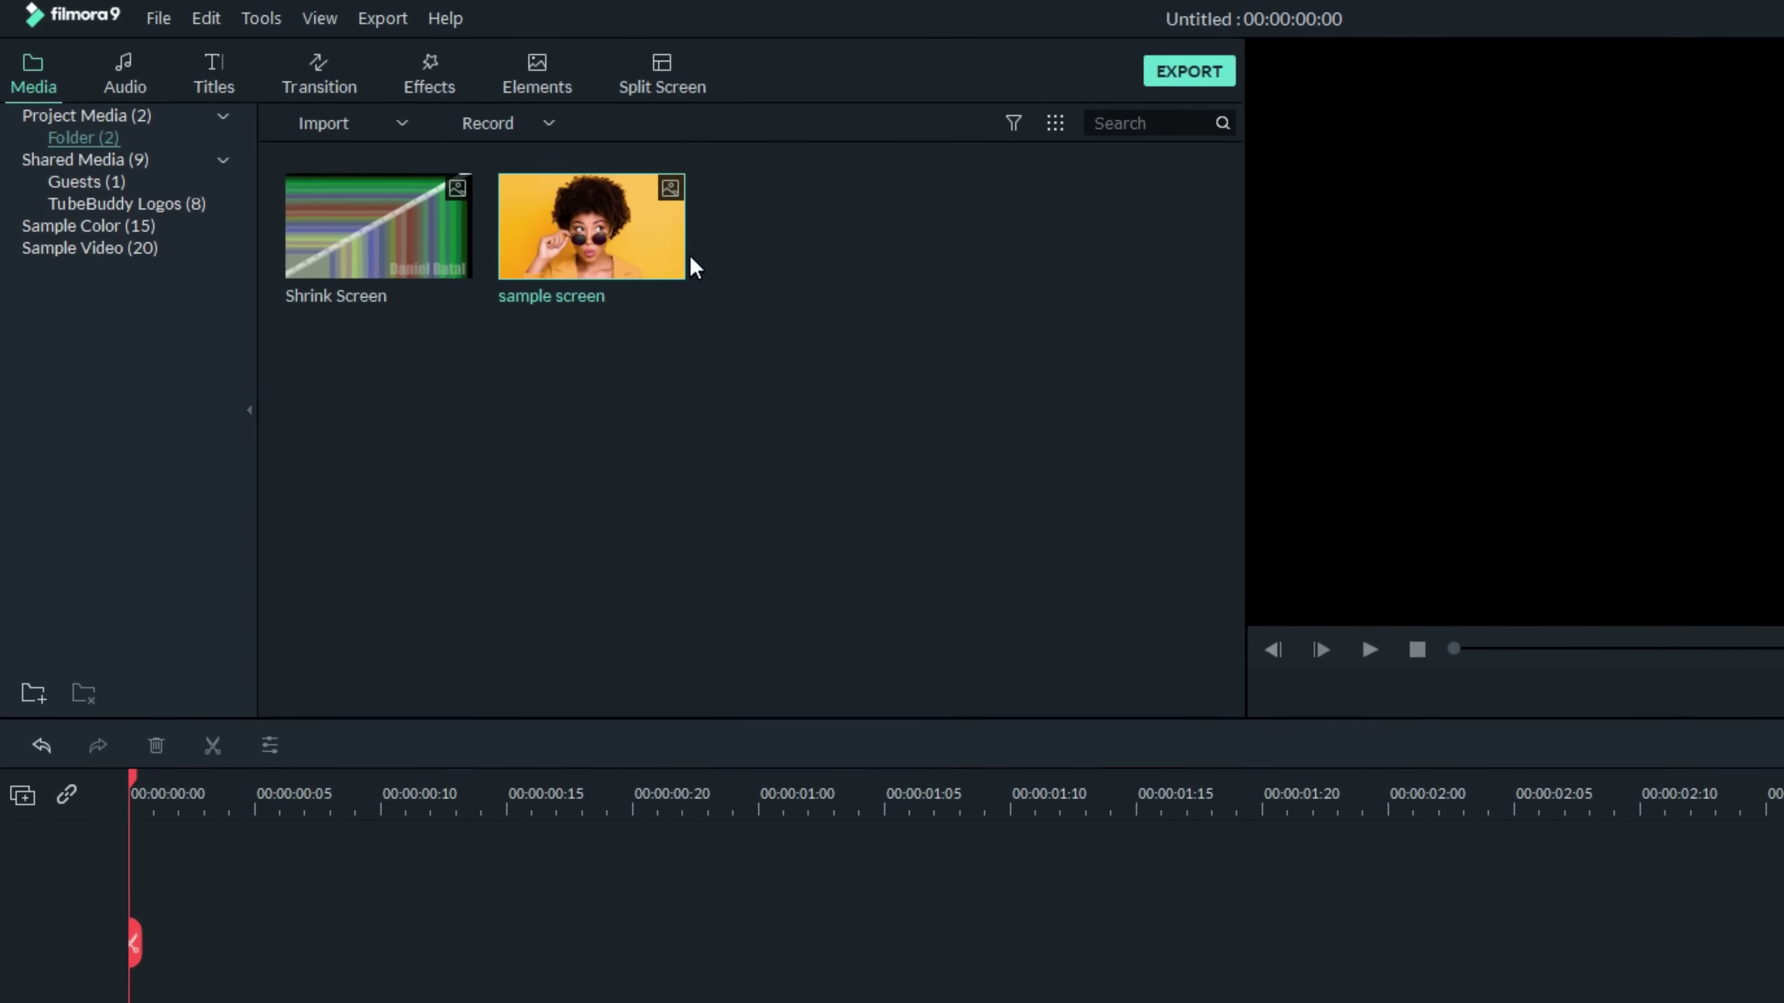
Add the sample screen image to track 1 and shrink it to 61.86% at X -153.6, Y -86.4.
left_click_drag(617, 235, 10, 933)
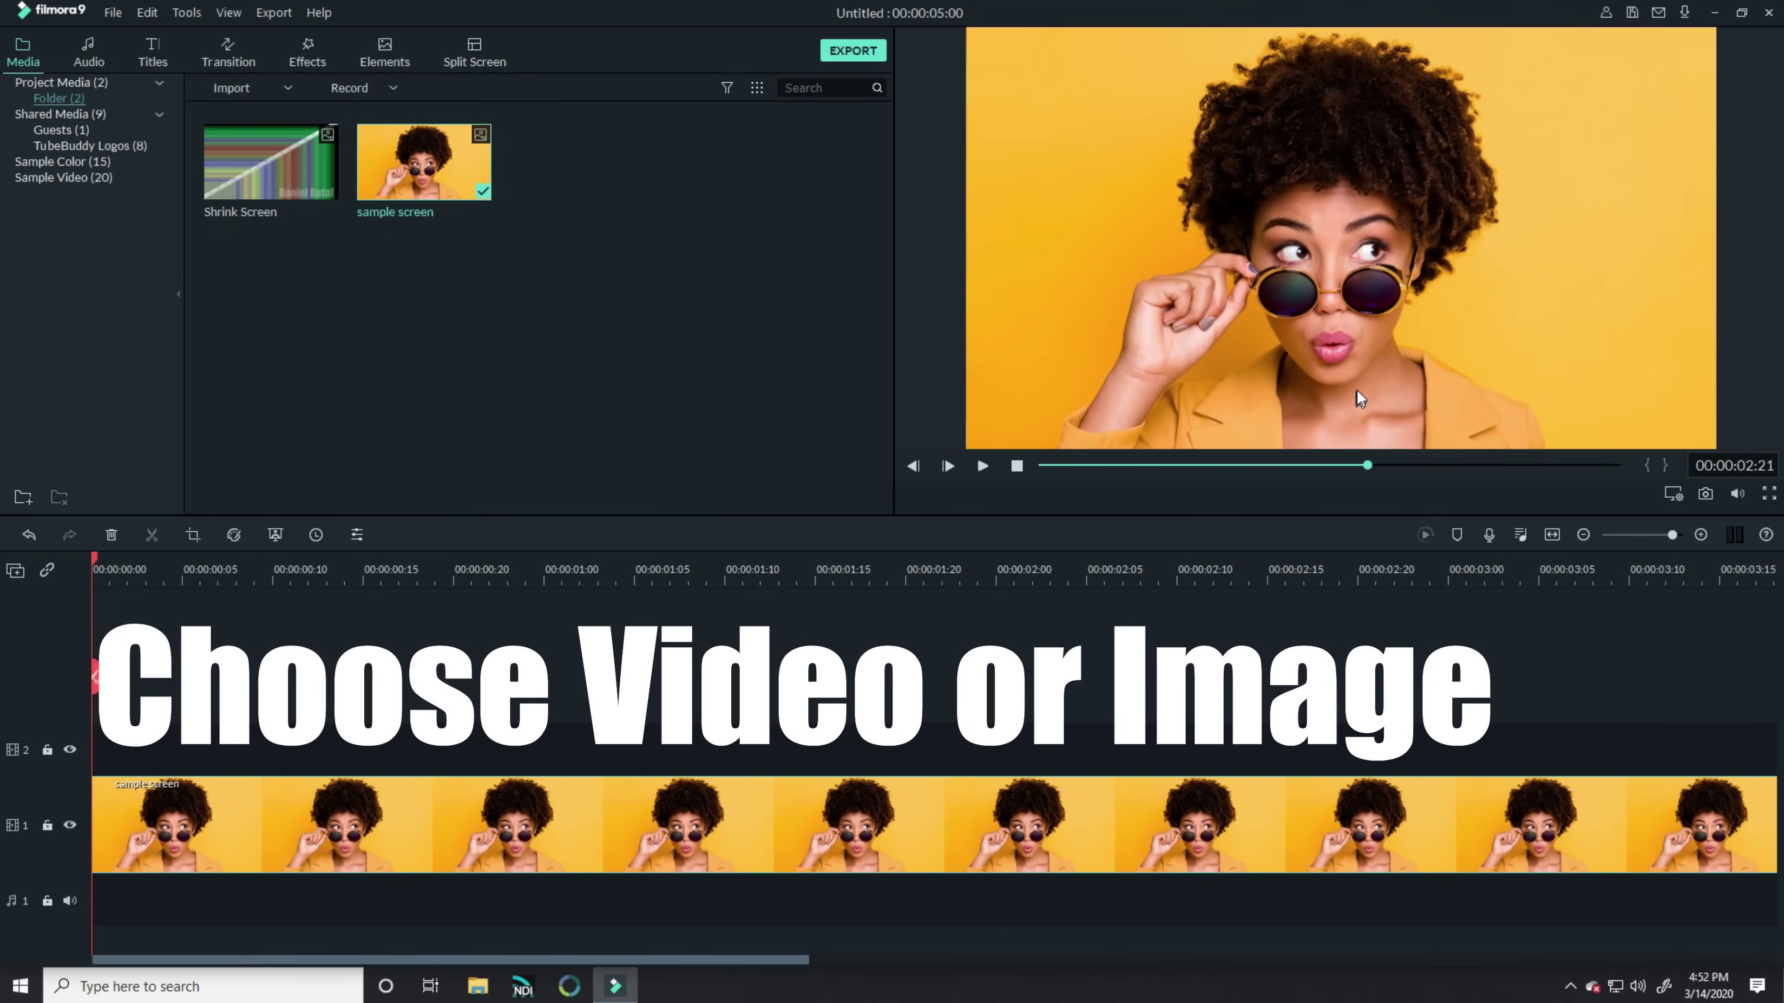
double_click(872, 819)
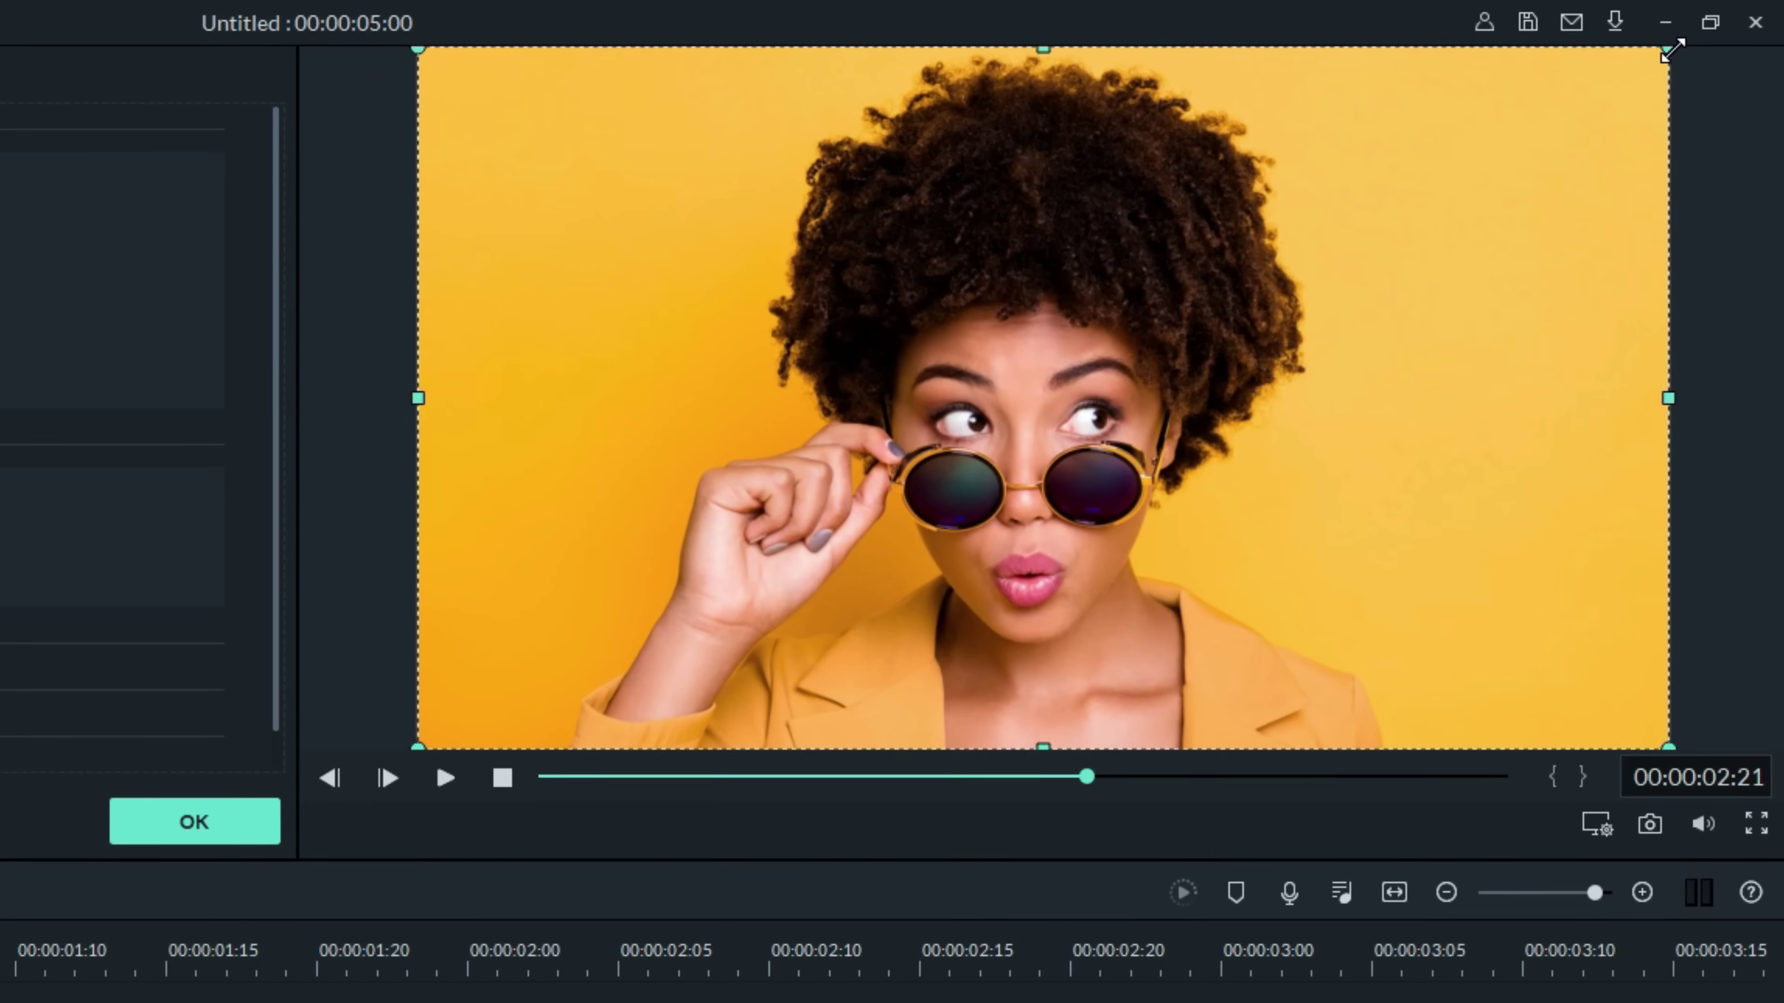
left_click_drag(1665, 53, 1198, 317)
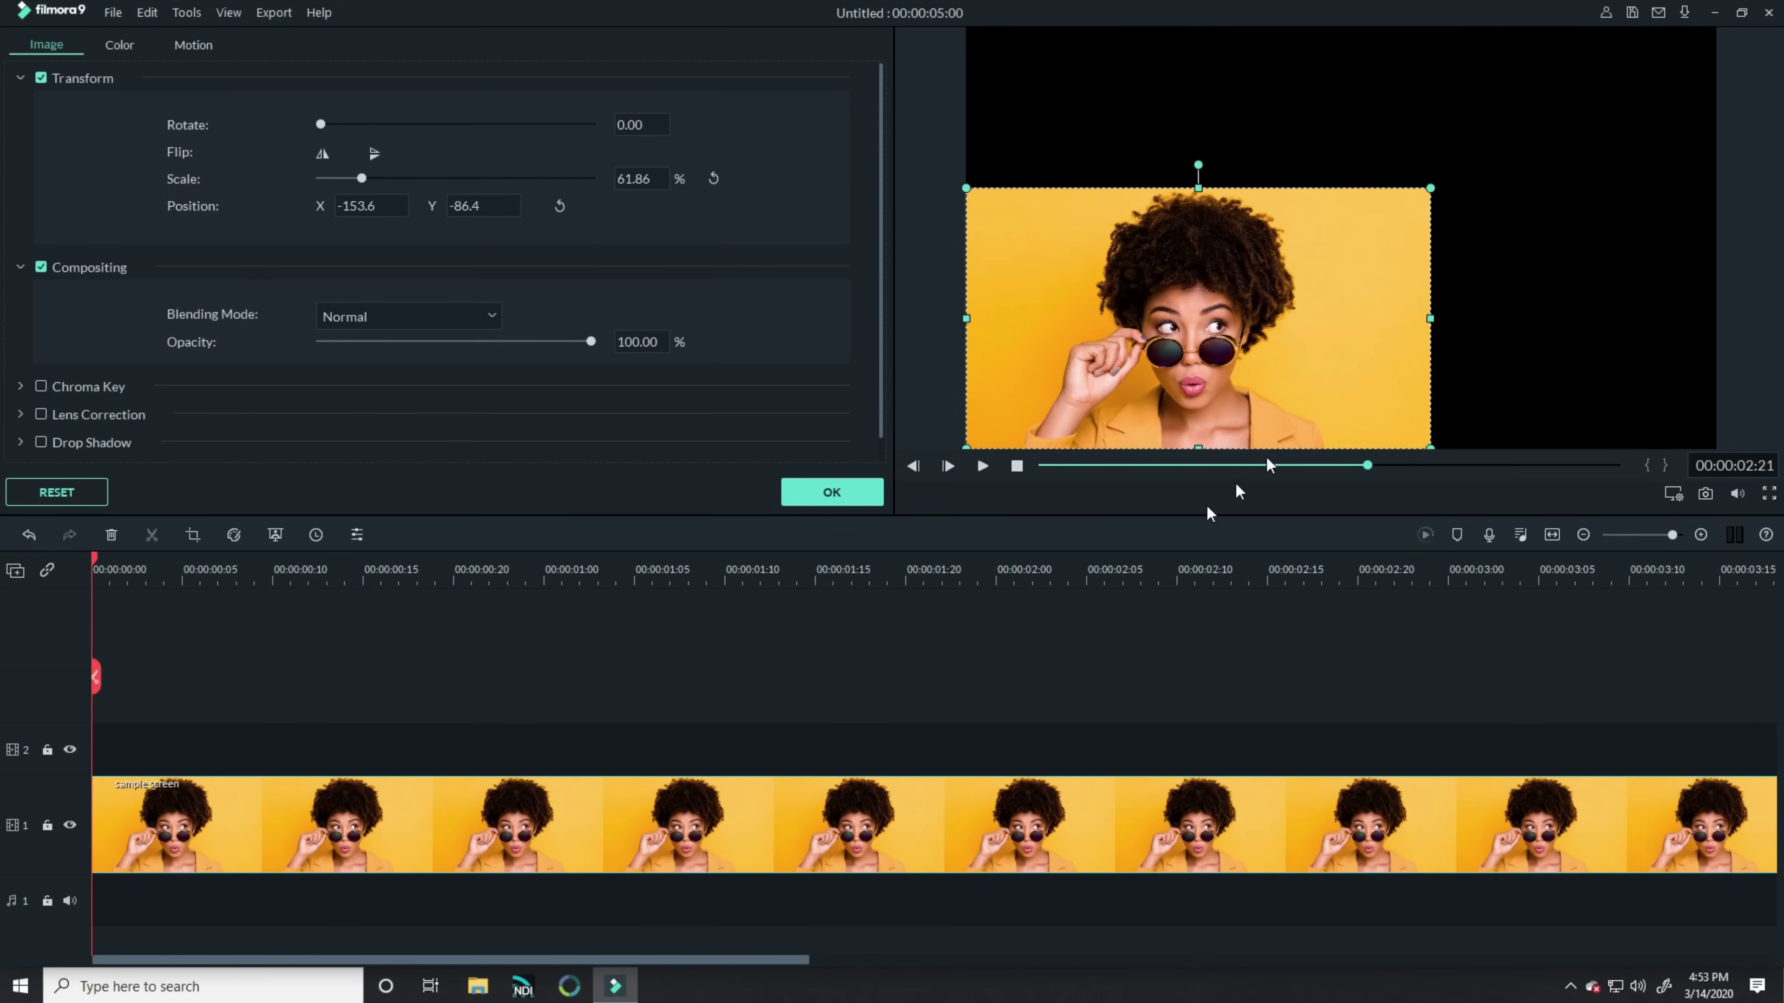
Undo the shrink, split the image clip at one second, and shrink it slightly there.
key("ctrl+z")
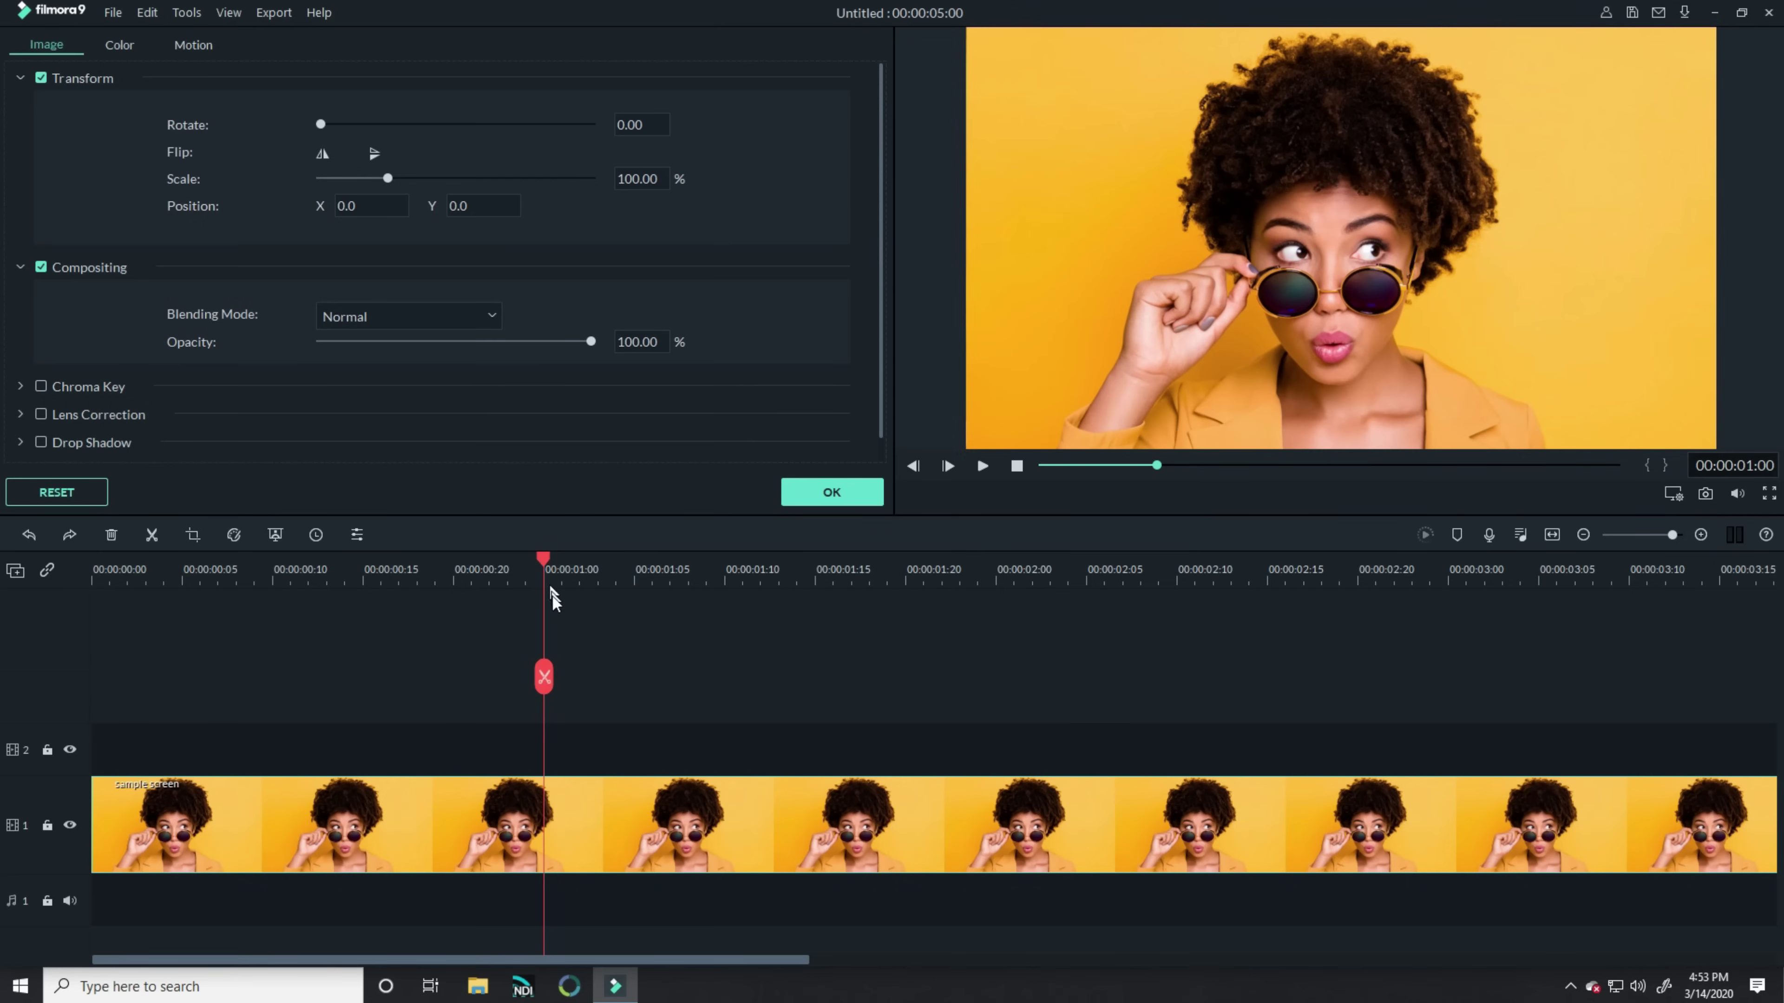
left_click(545, 678)
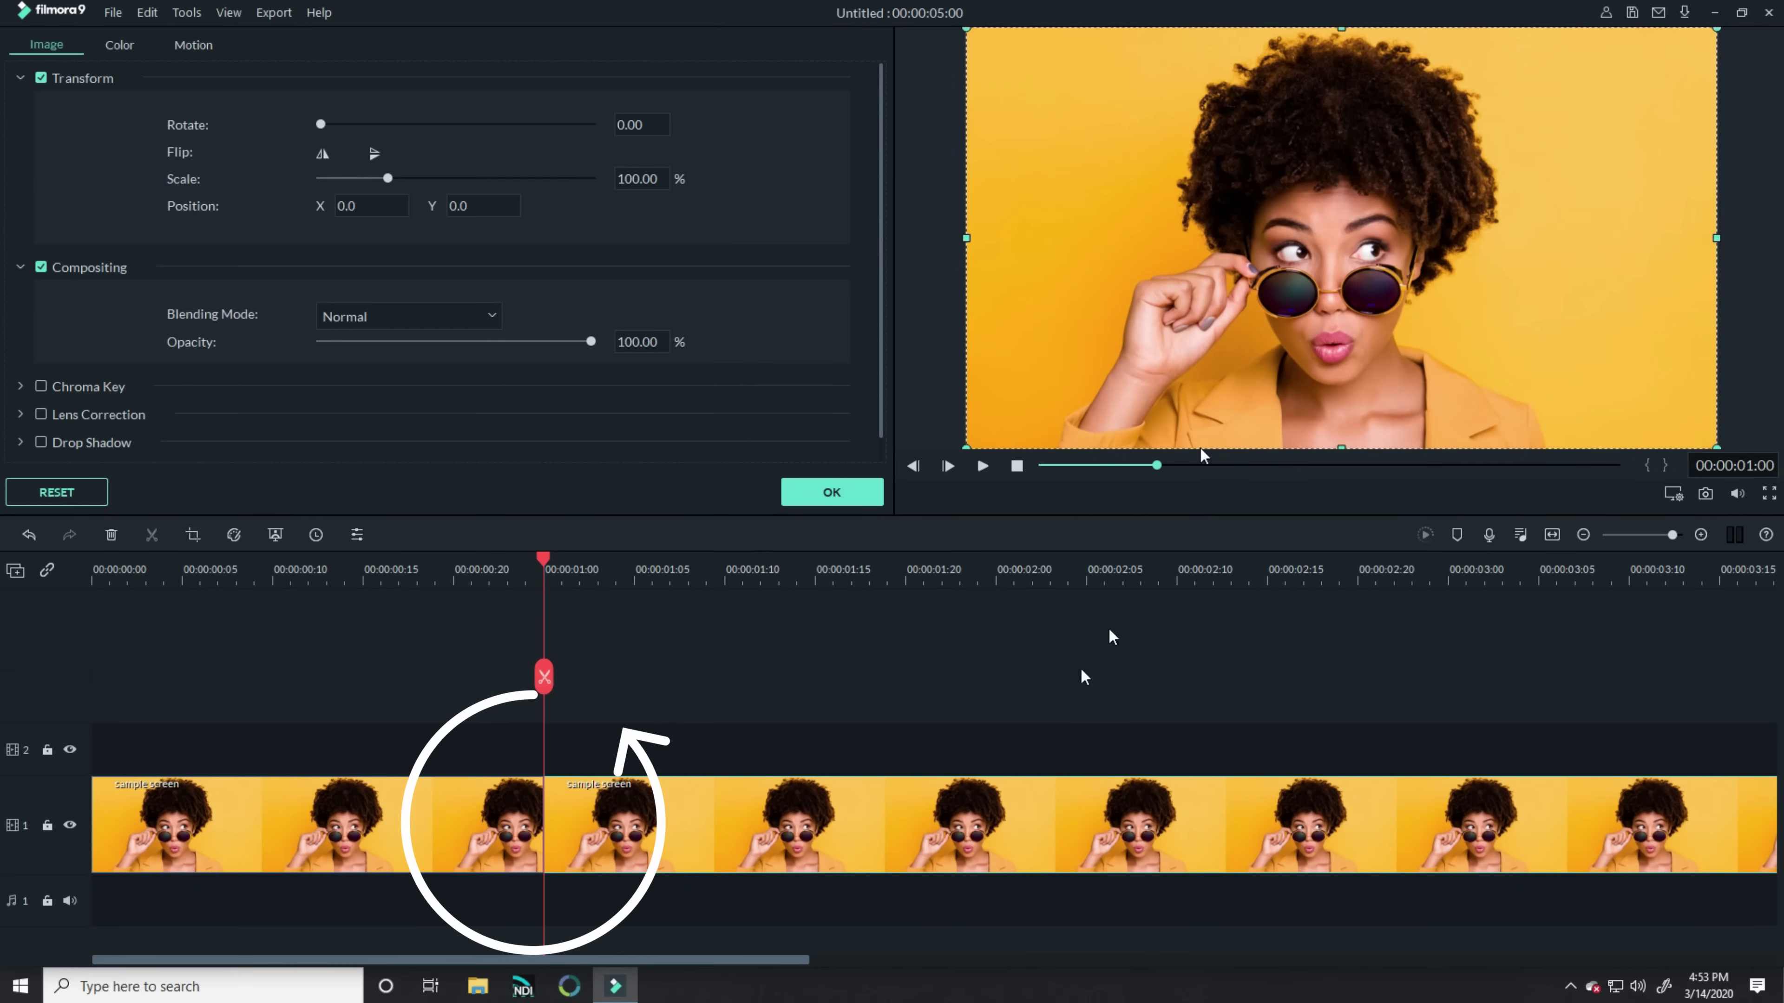
left_click_drag(1717, 29, 1691, 39)
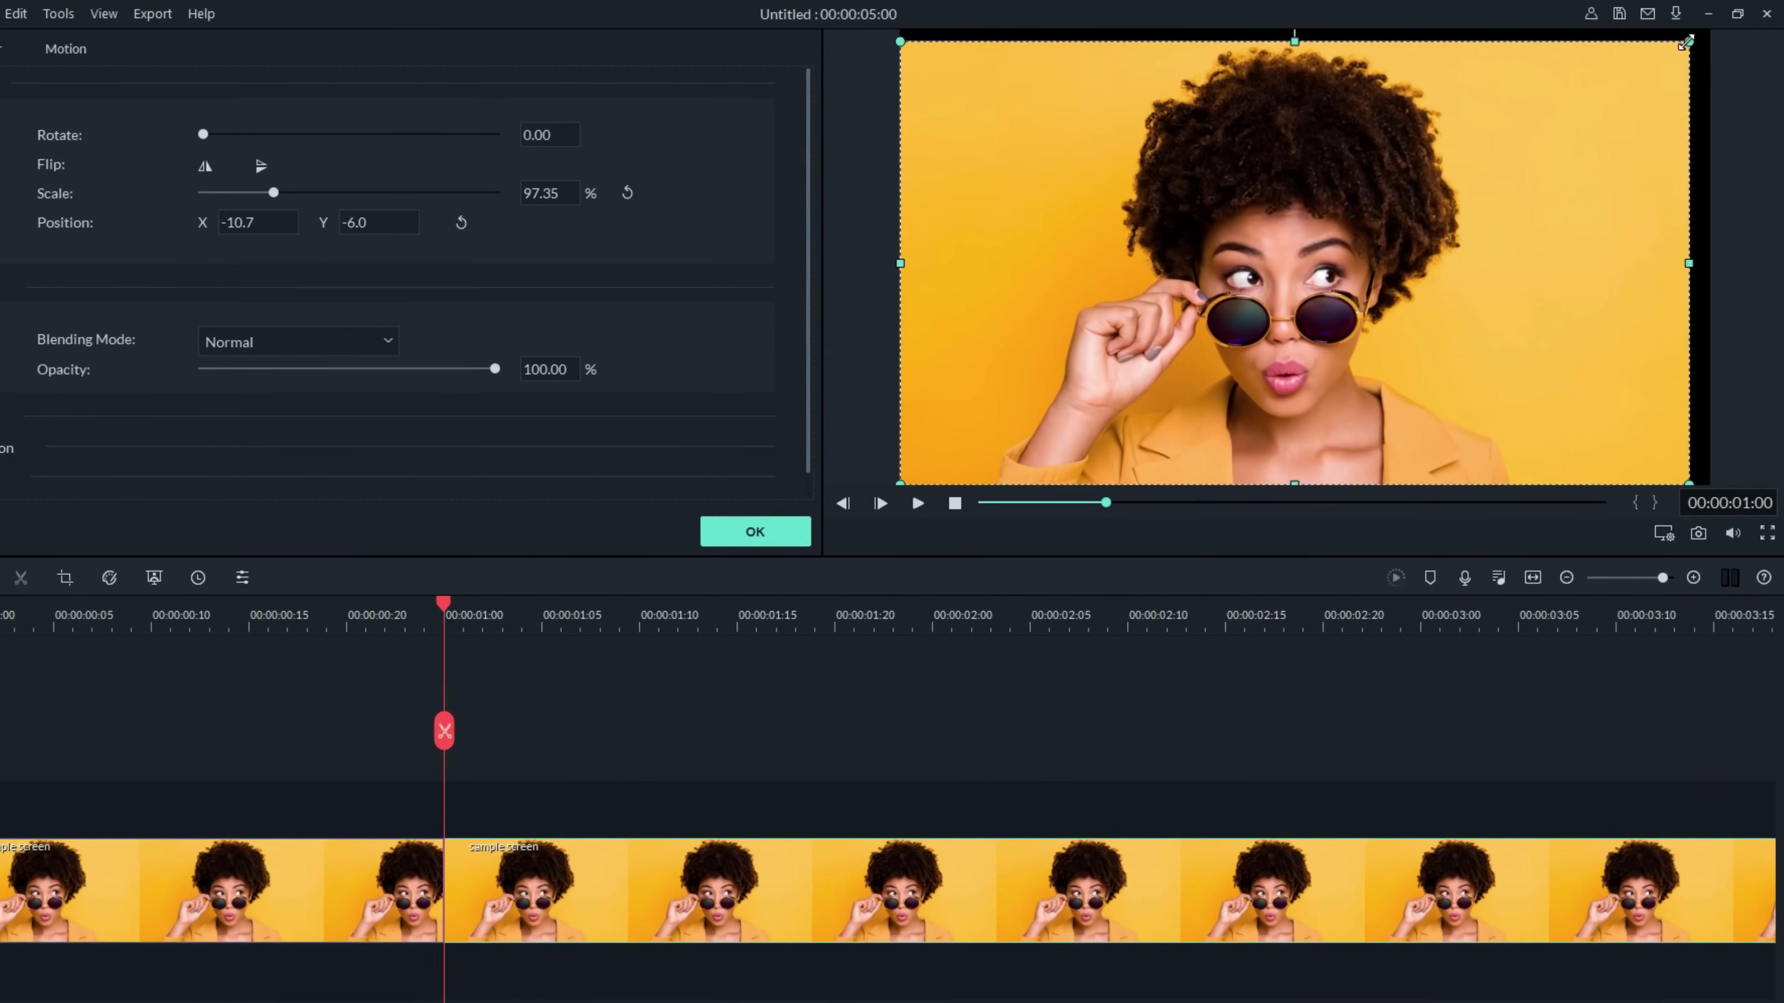
Step ahead to frame 00:00:01:02 and shrink the image slightly further.
left_click(467, 609)
left_click(500, 861)
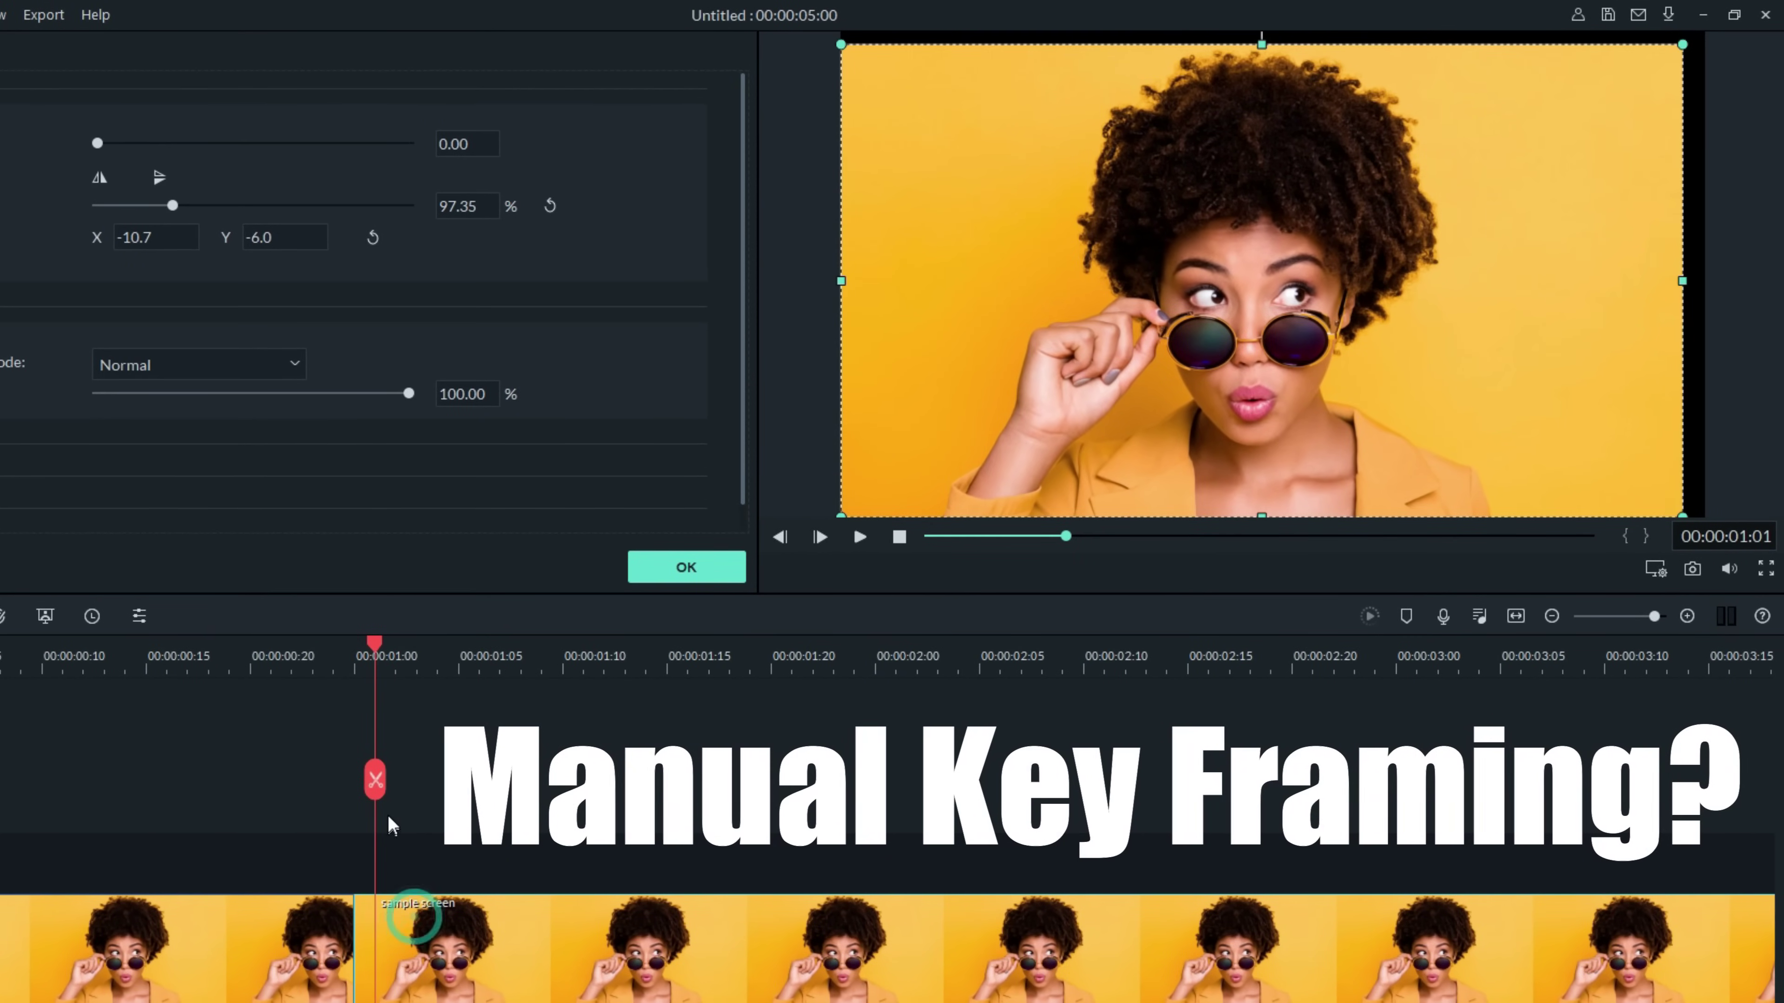
left_click(398, 659)
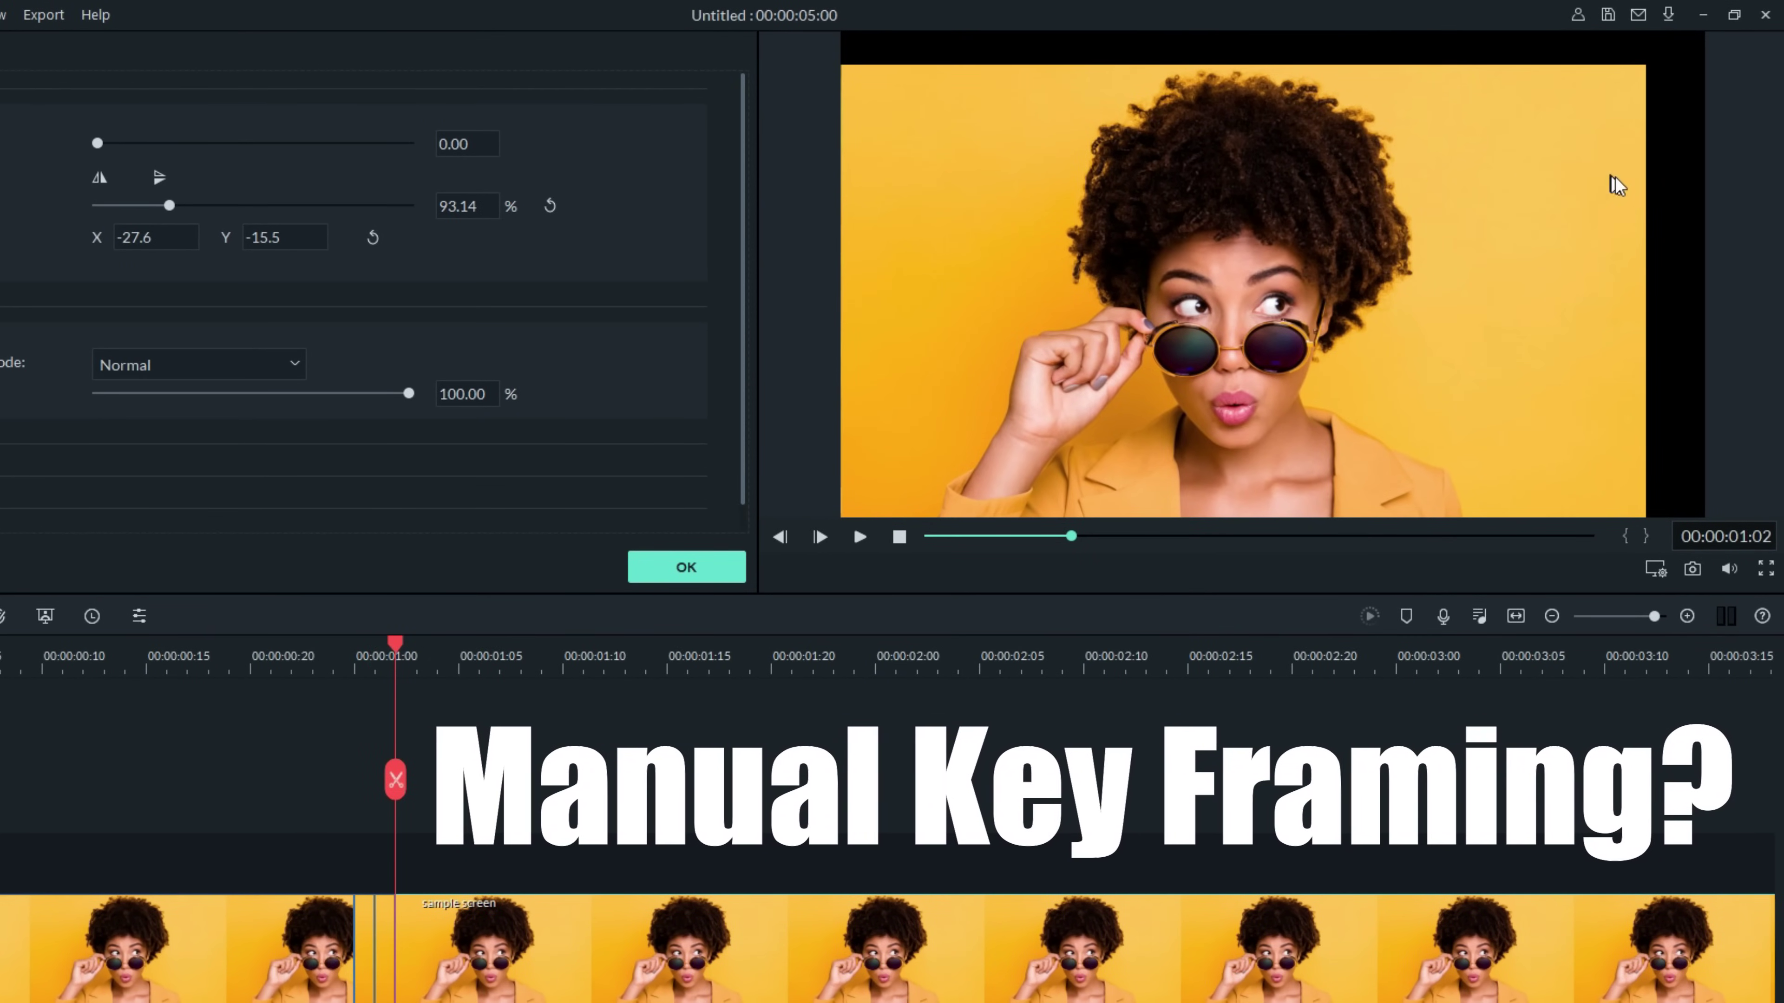
left_click(1615, 149)
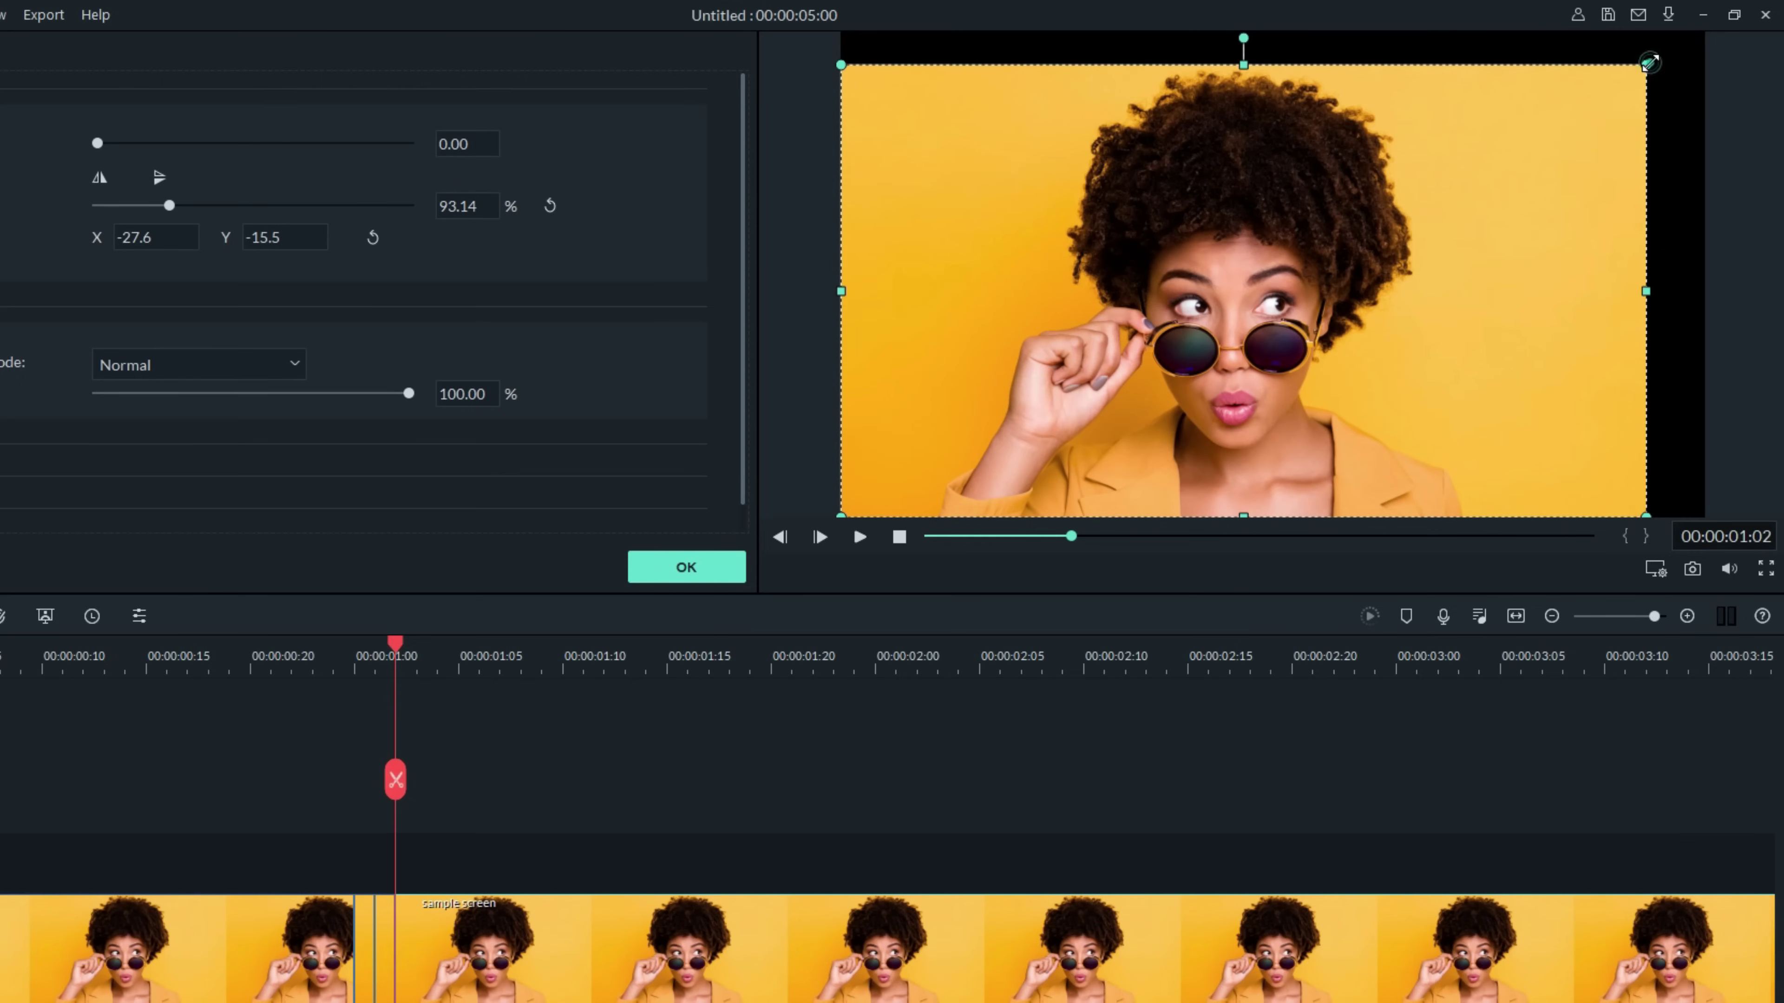
left_click_drag(1649, 63, 1597, 81)
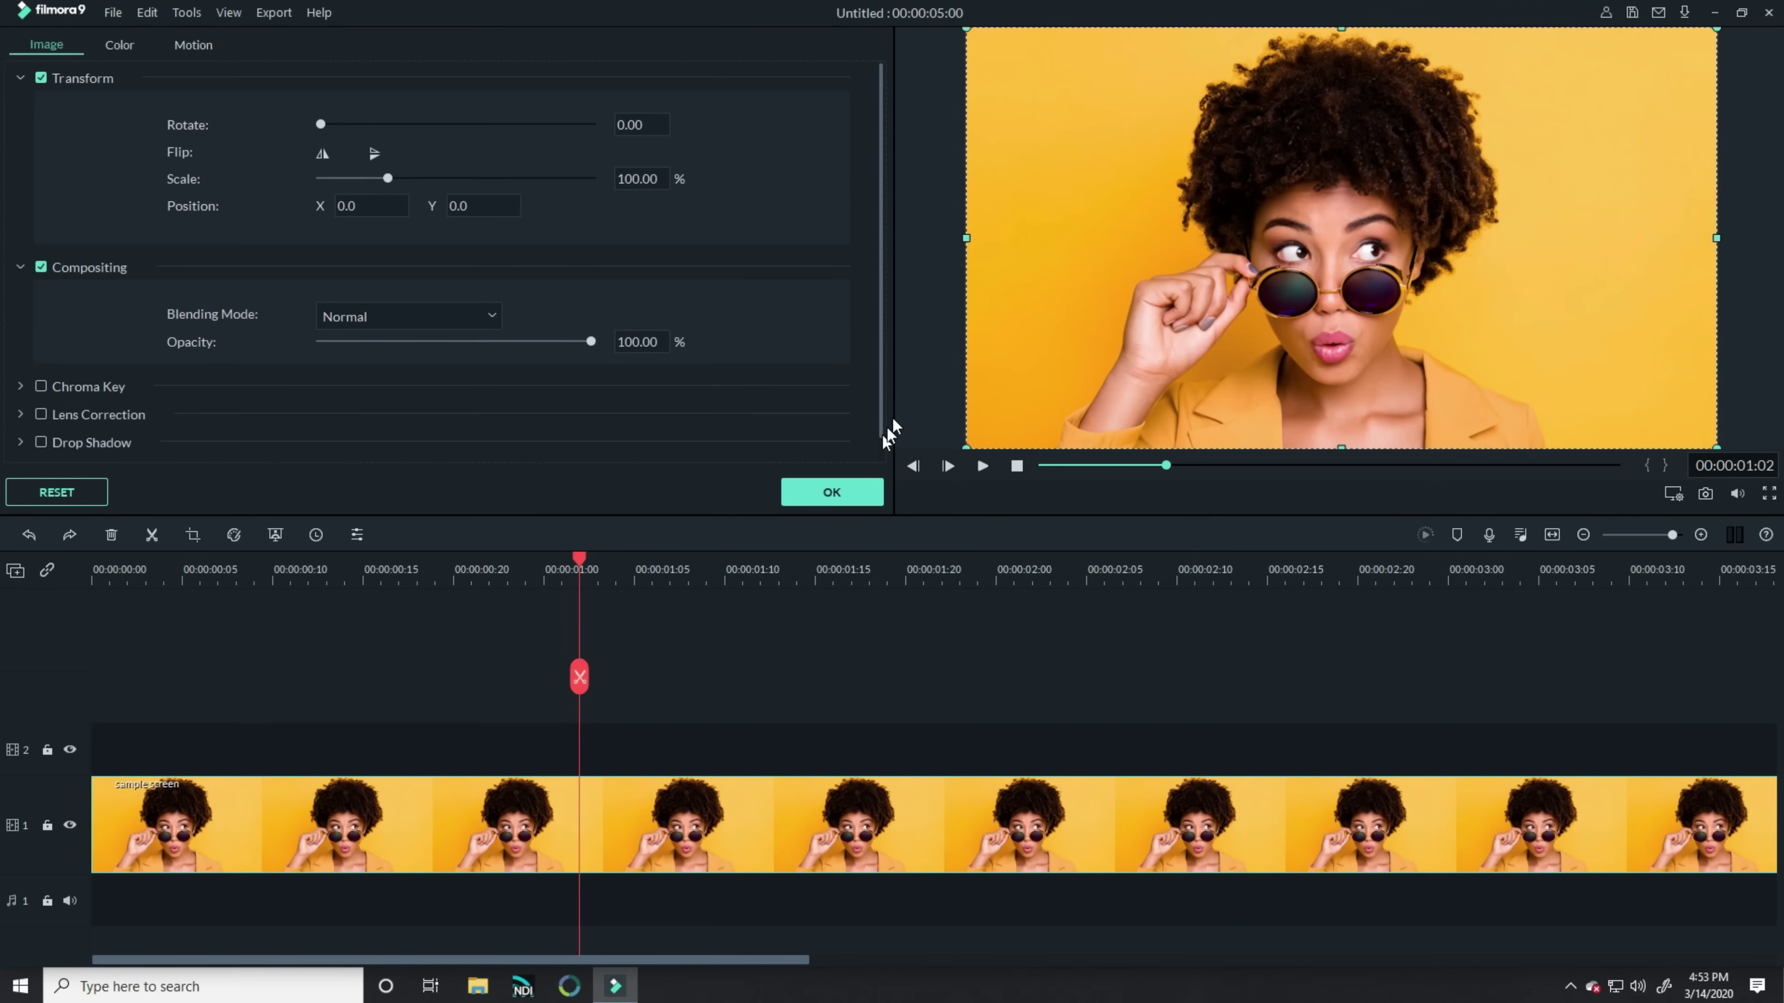
Confirm the image settings and drop the Shrink Screen template on track 2 at the one-second playhead.
left_click(832, 492)
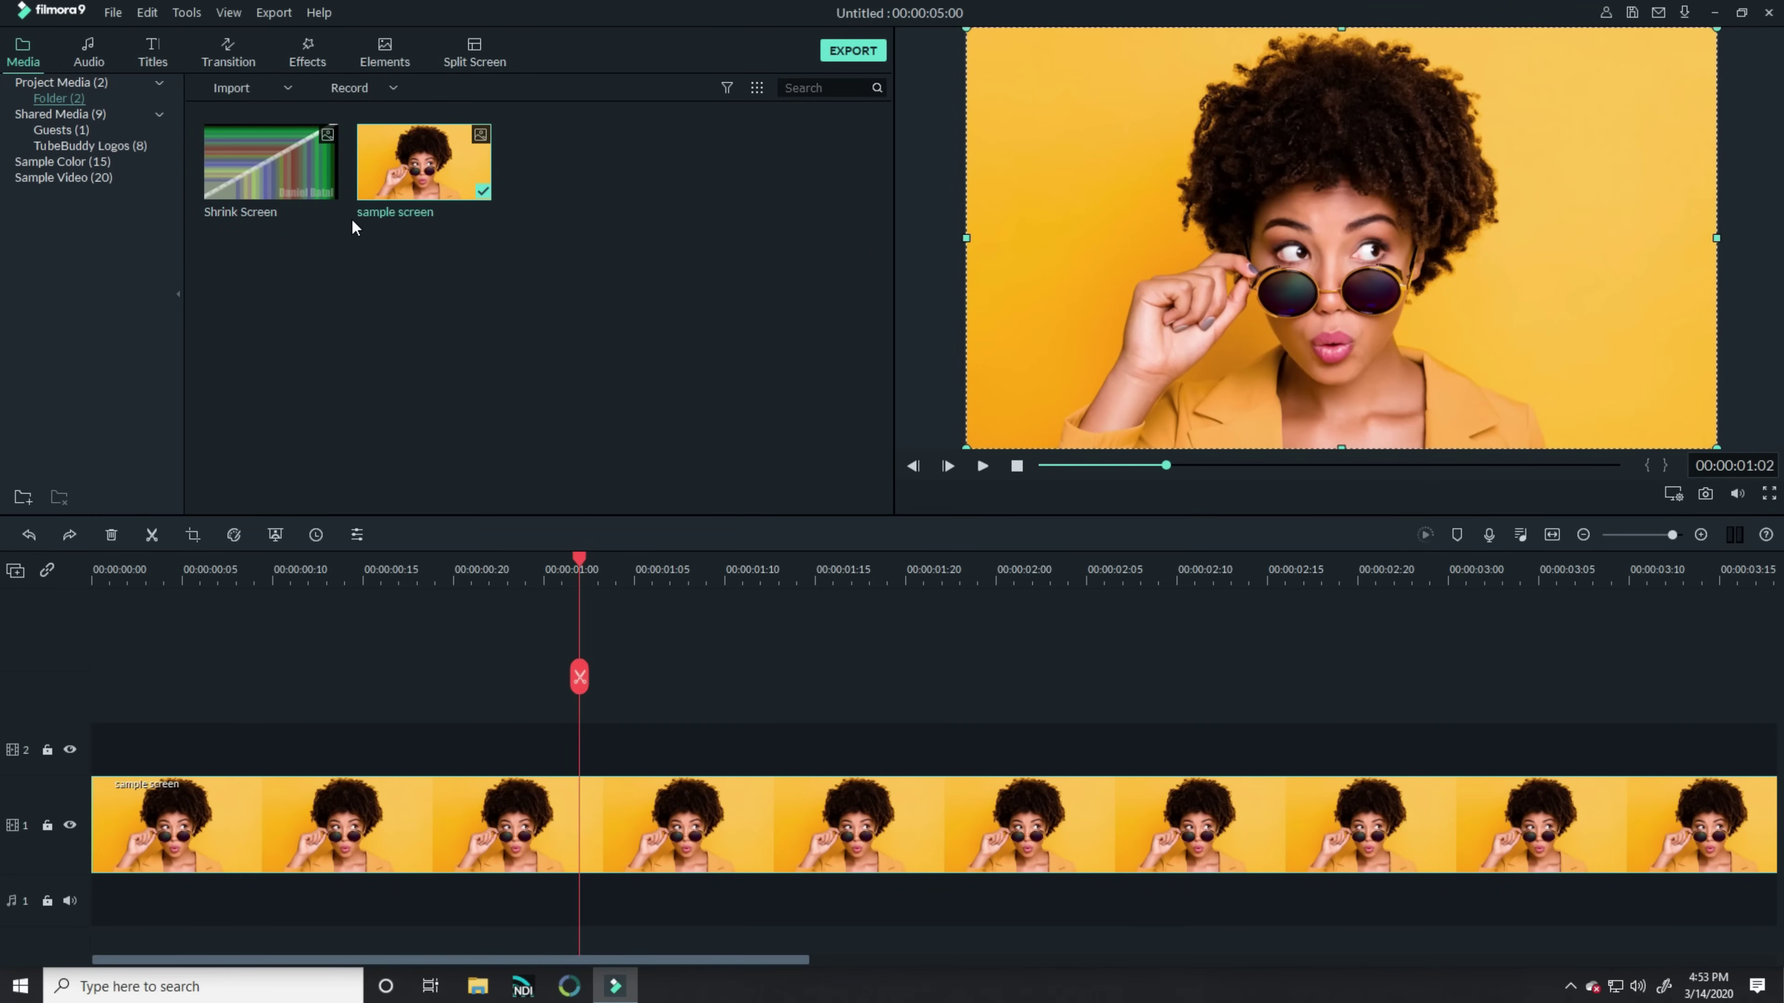
mouse_move(316, 186)
left_mouse_down()
mouse_move(398, 271)
mouse_move(585, 605)
mouse_move(605, 761)
left_mouse_up()
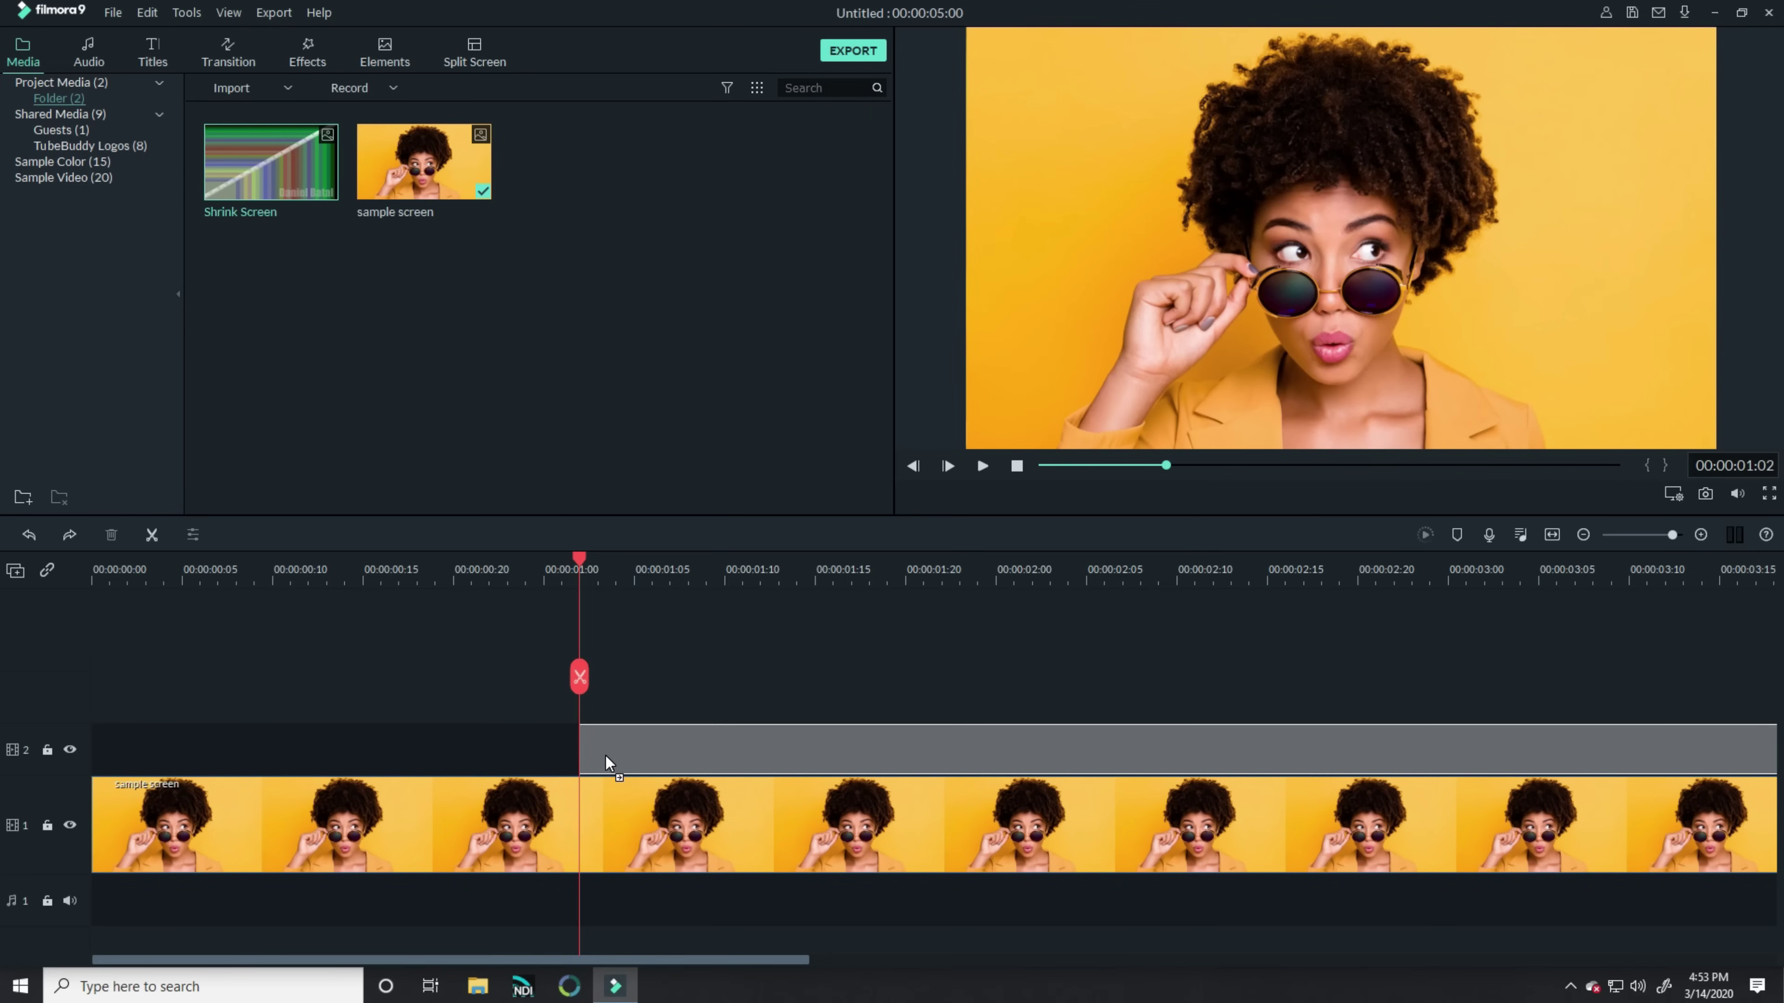
left_click_drag(608, 756, 607, 755)
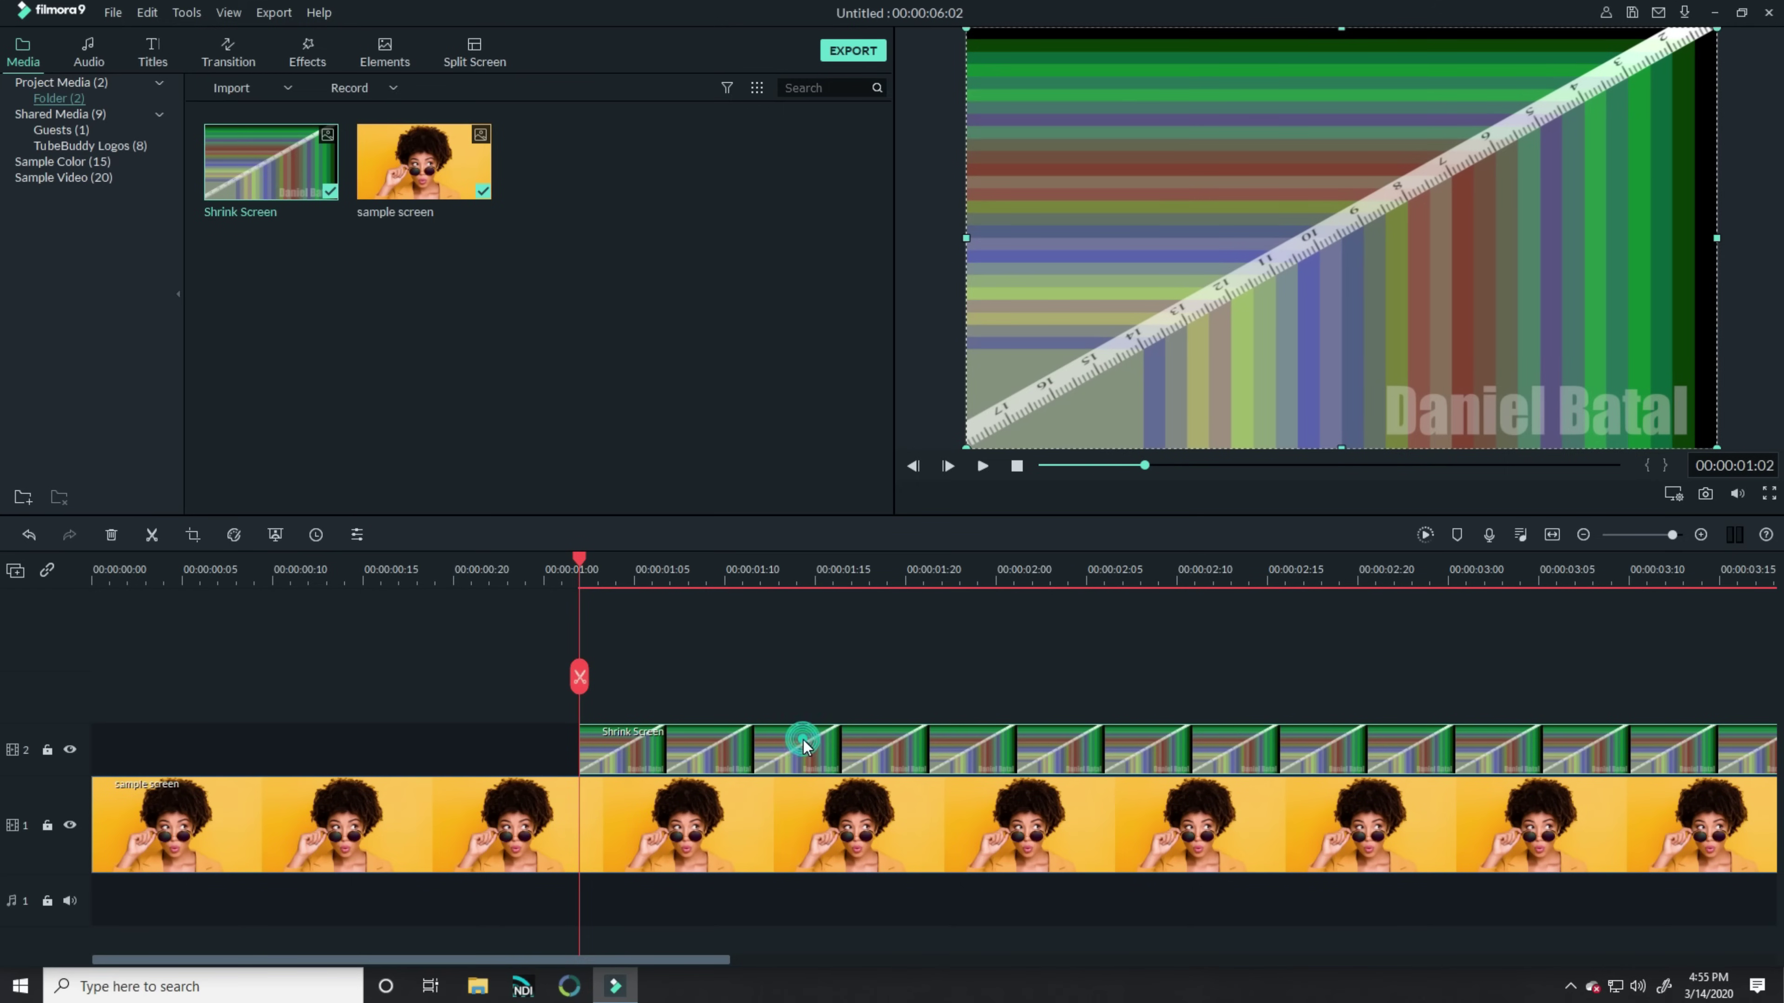
Lower the Shrink Screen template's compositing opacity to about 75%.
double_click(802, 740)
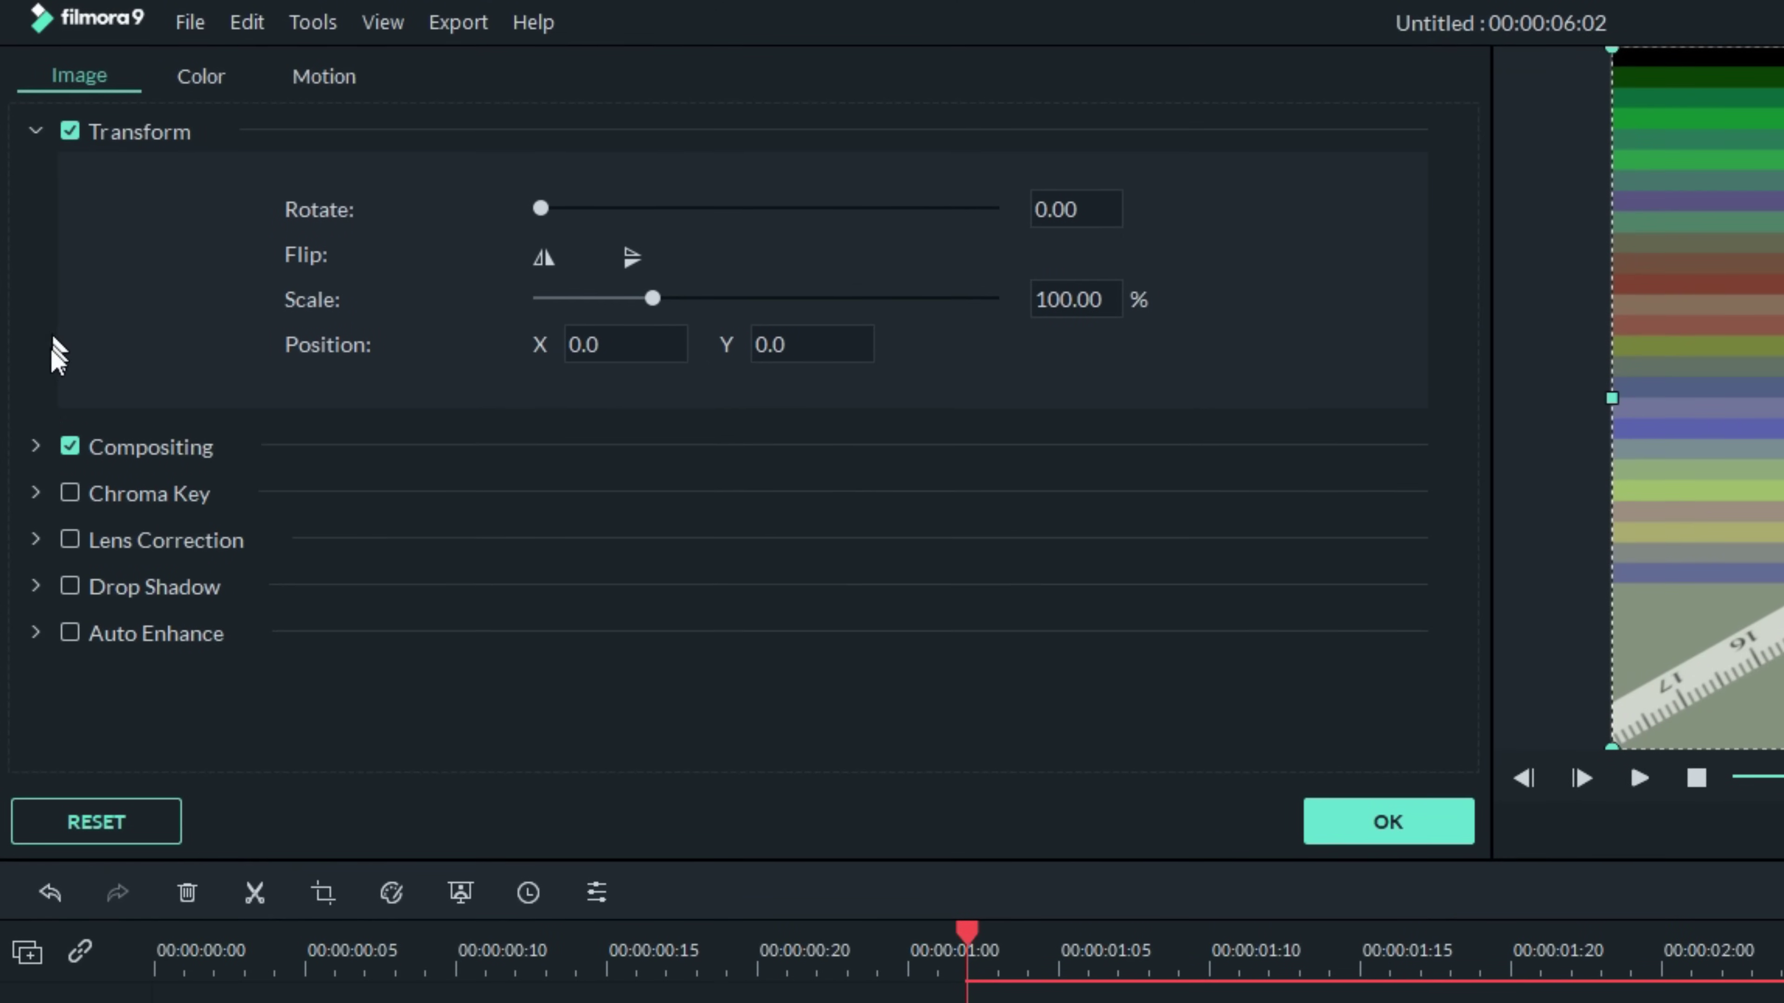
left_click(36, 446)
left_click_drag(992, 569, 881, 569)
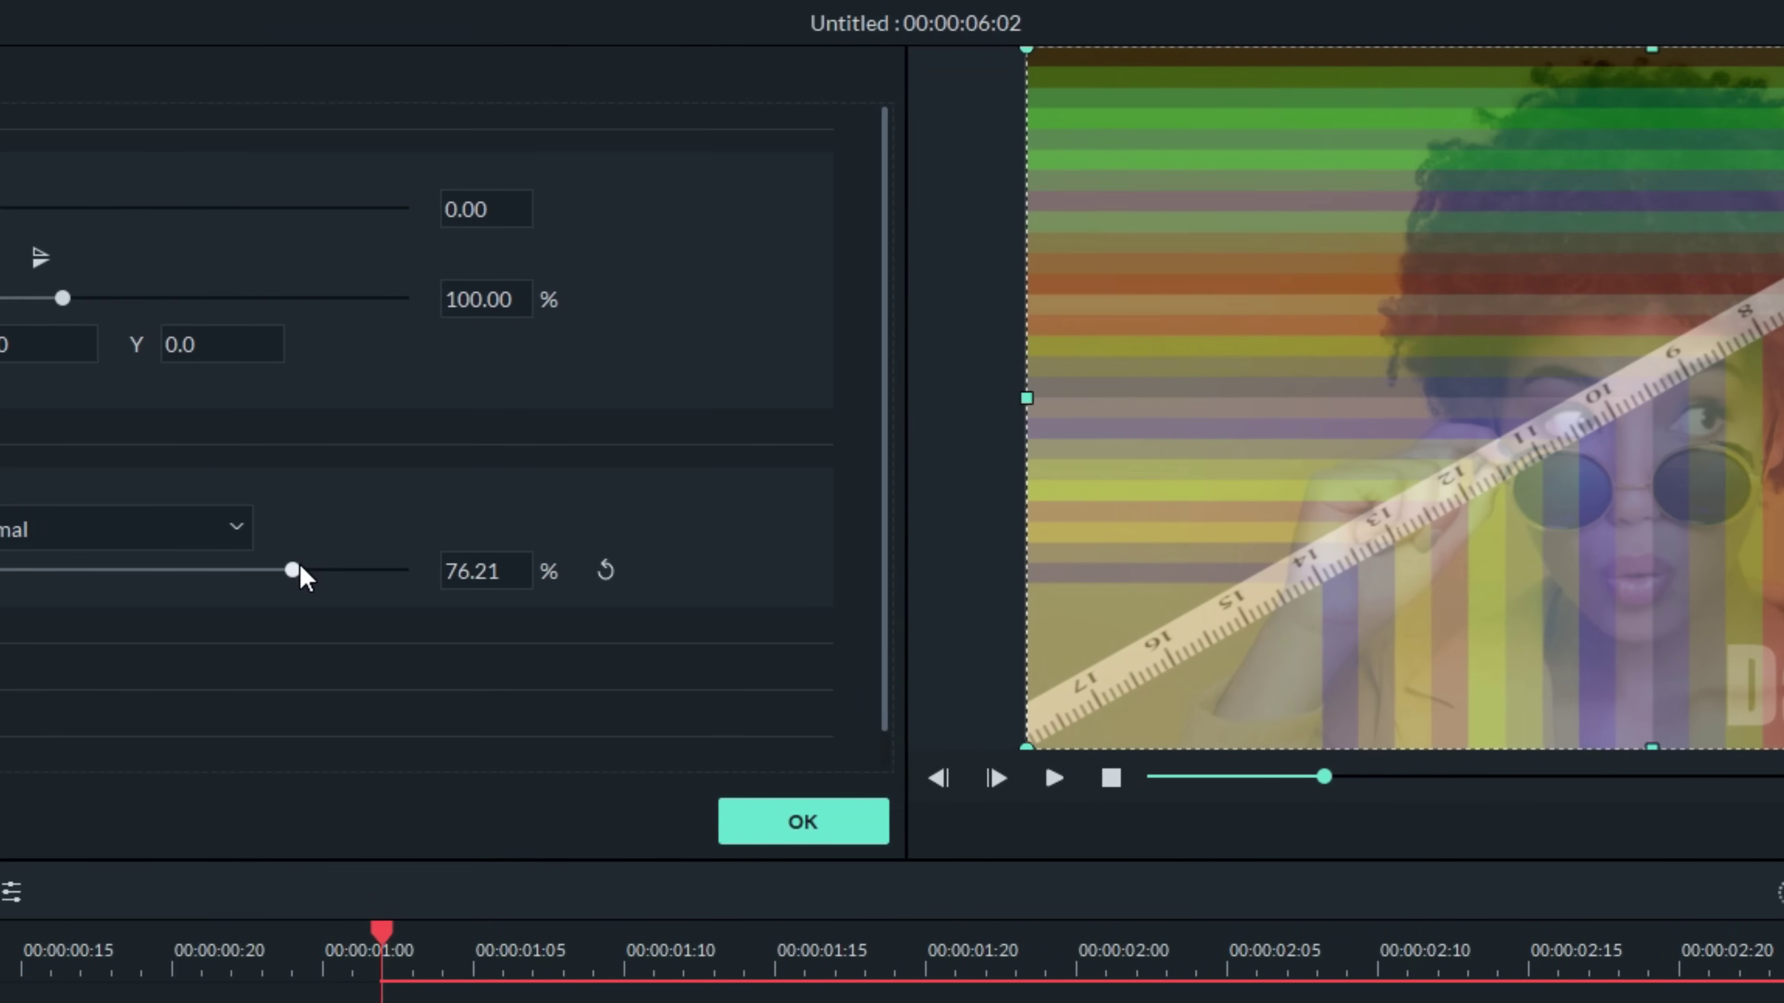
left_click_drag(300, 569, 295, 569)
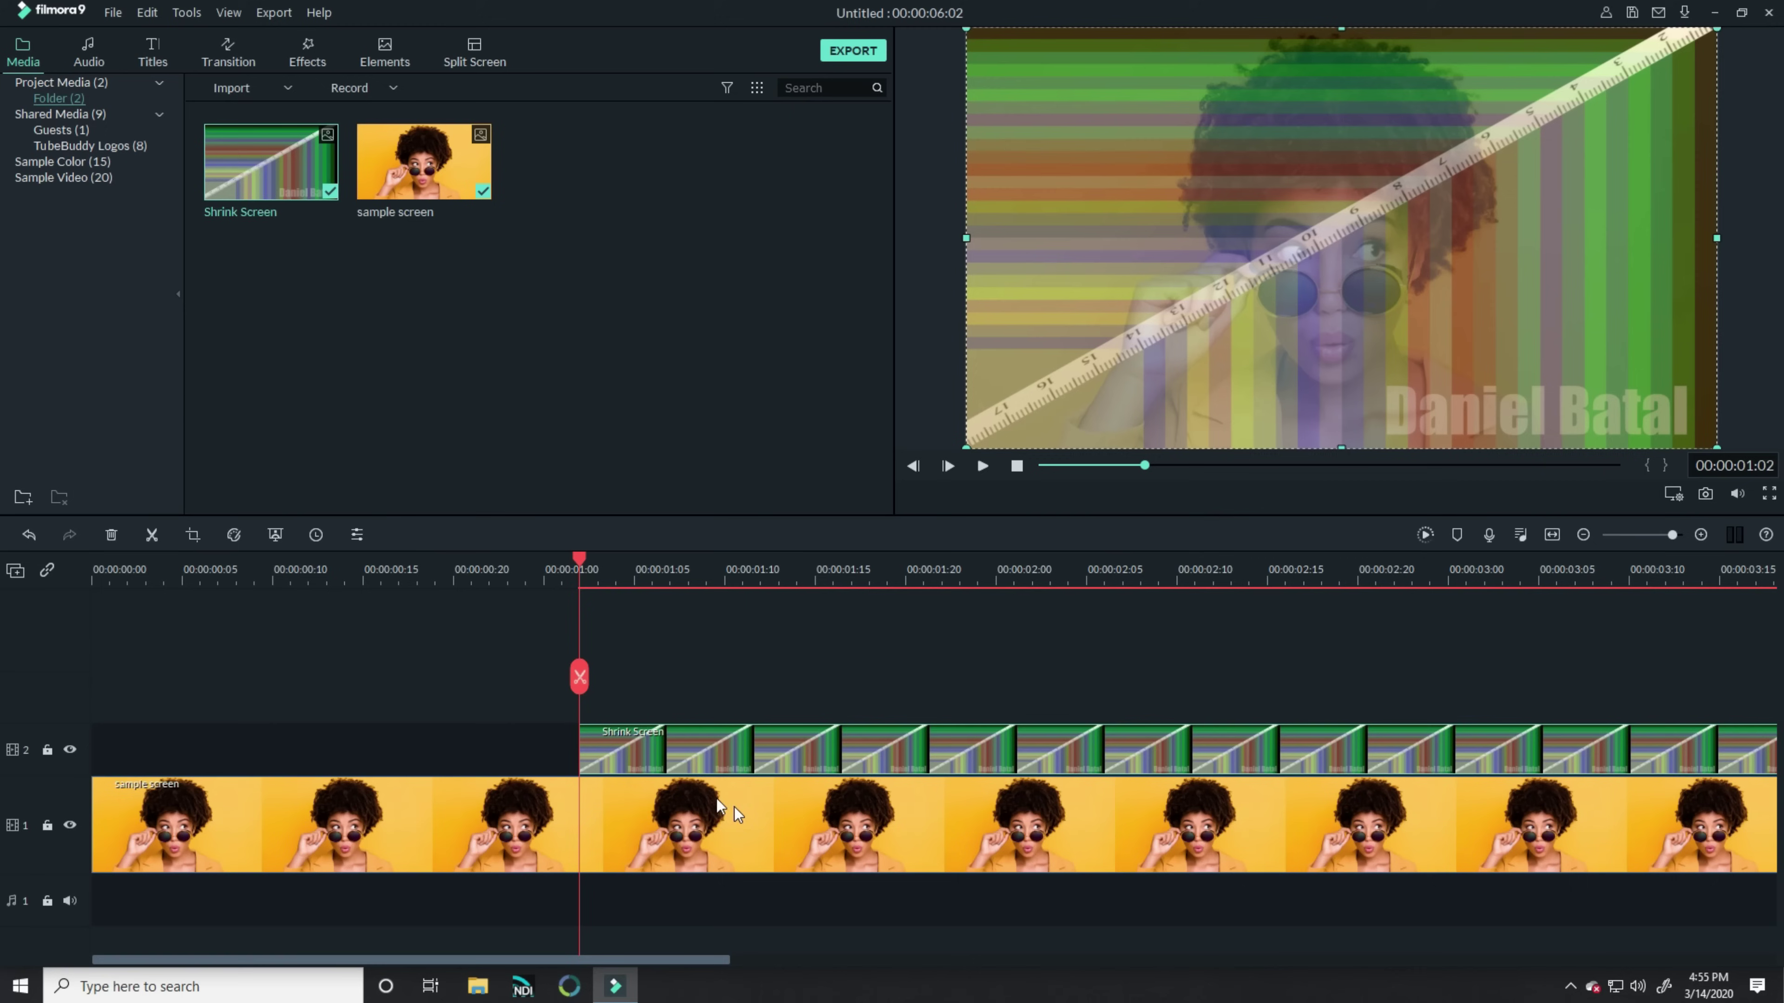
Lock track 2, split the portrait clip at the playhead, and shrink it to match the template guide.
left_click(48, 750)
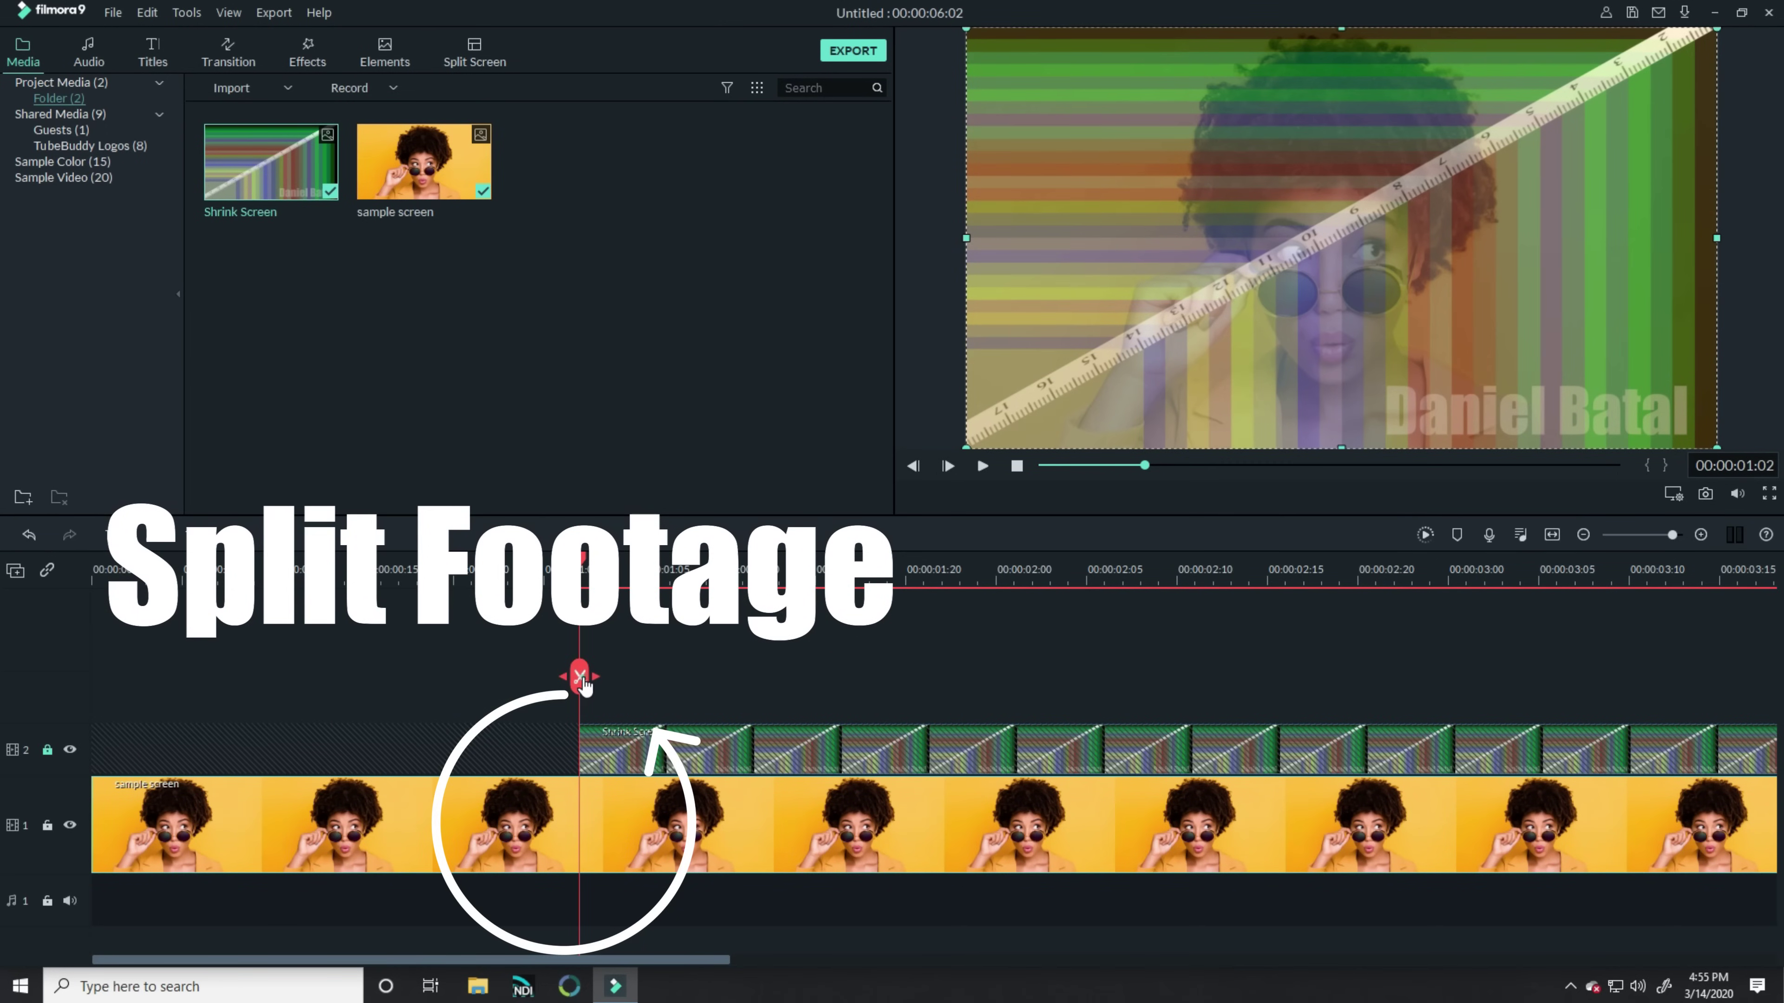
left_click(580, 676)
double_click(709, 815)
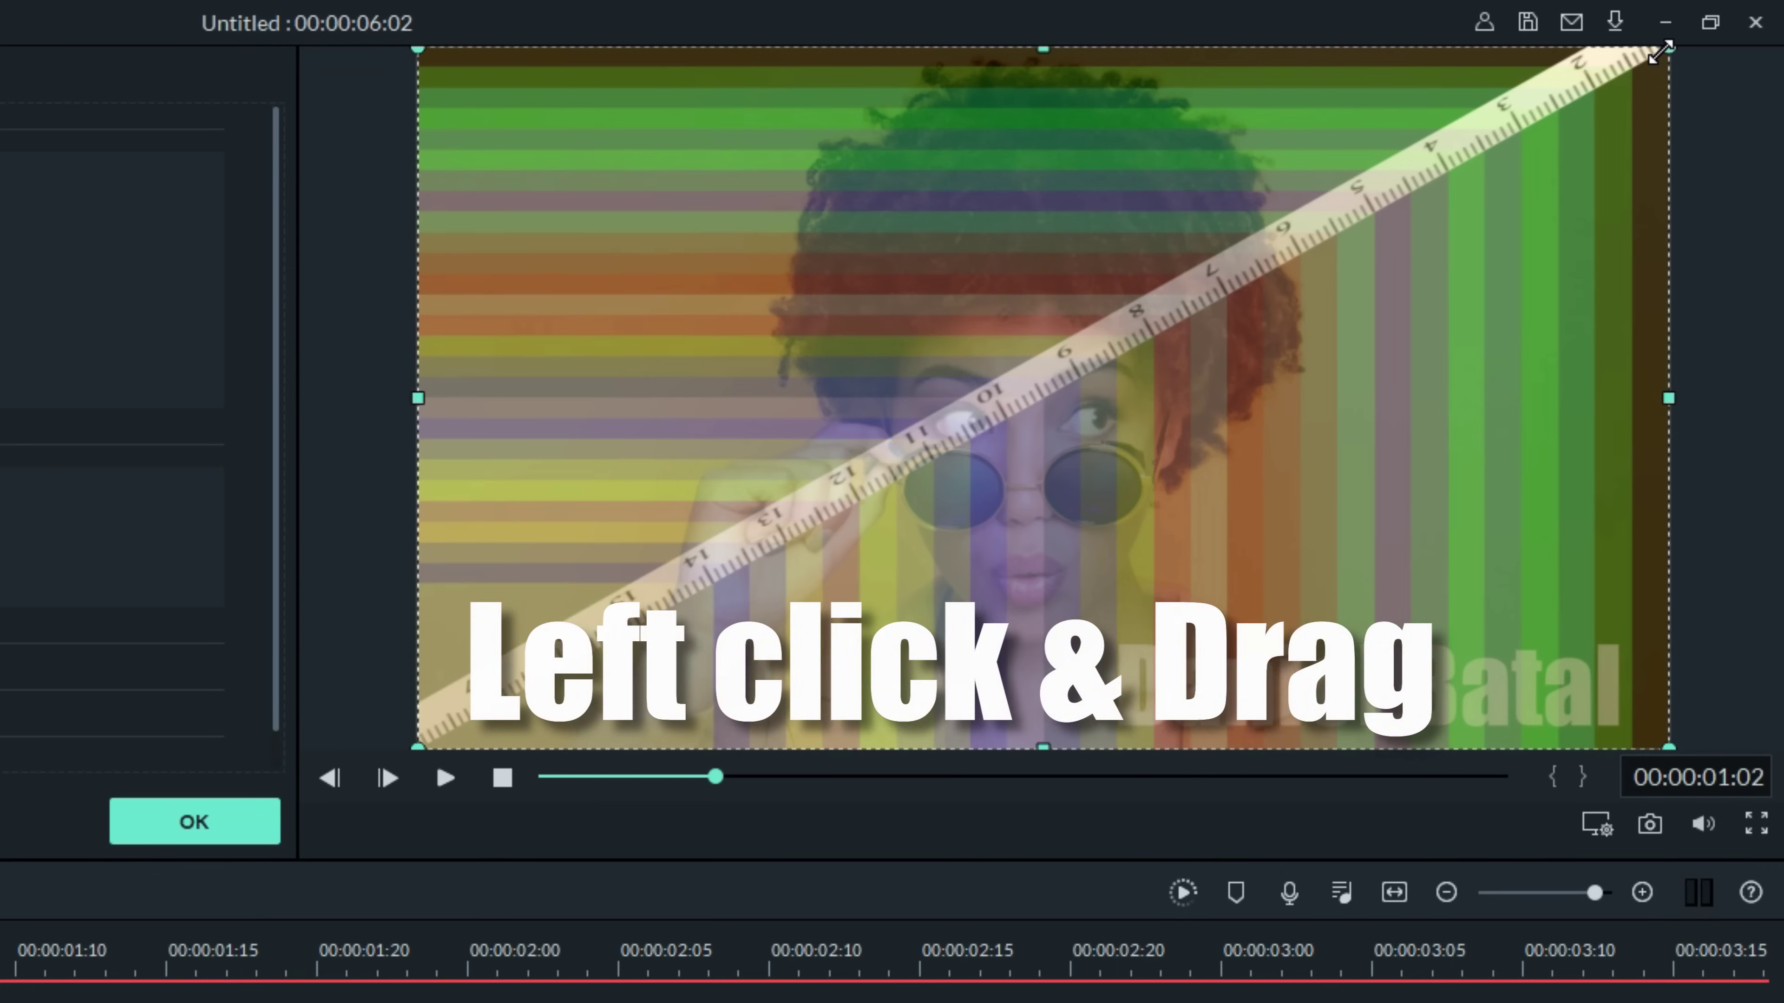
left_click_drag(1647, 53, 1626, 72)
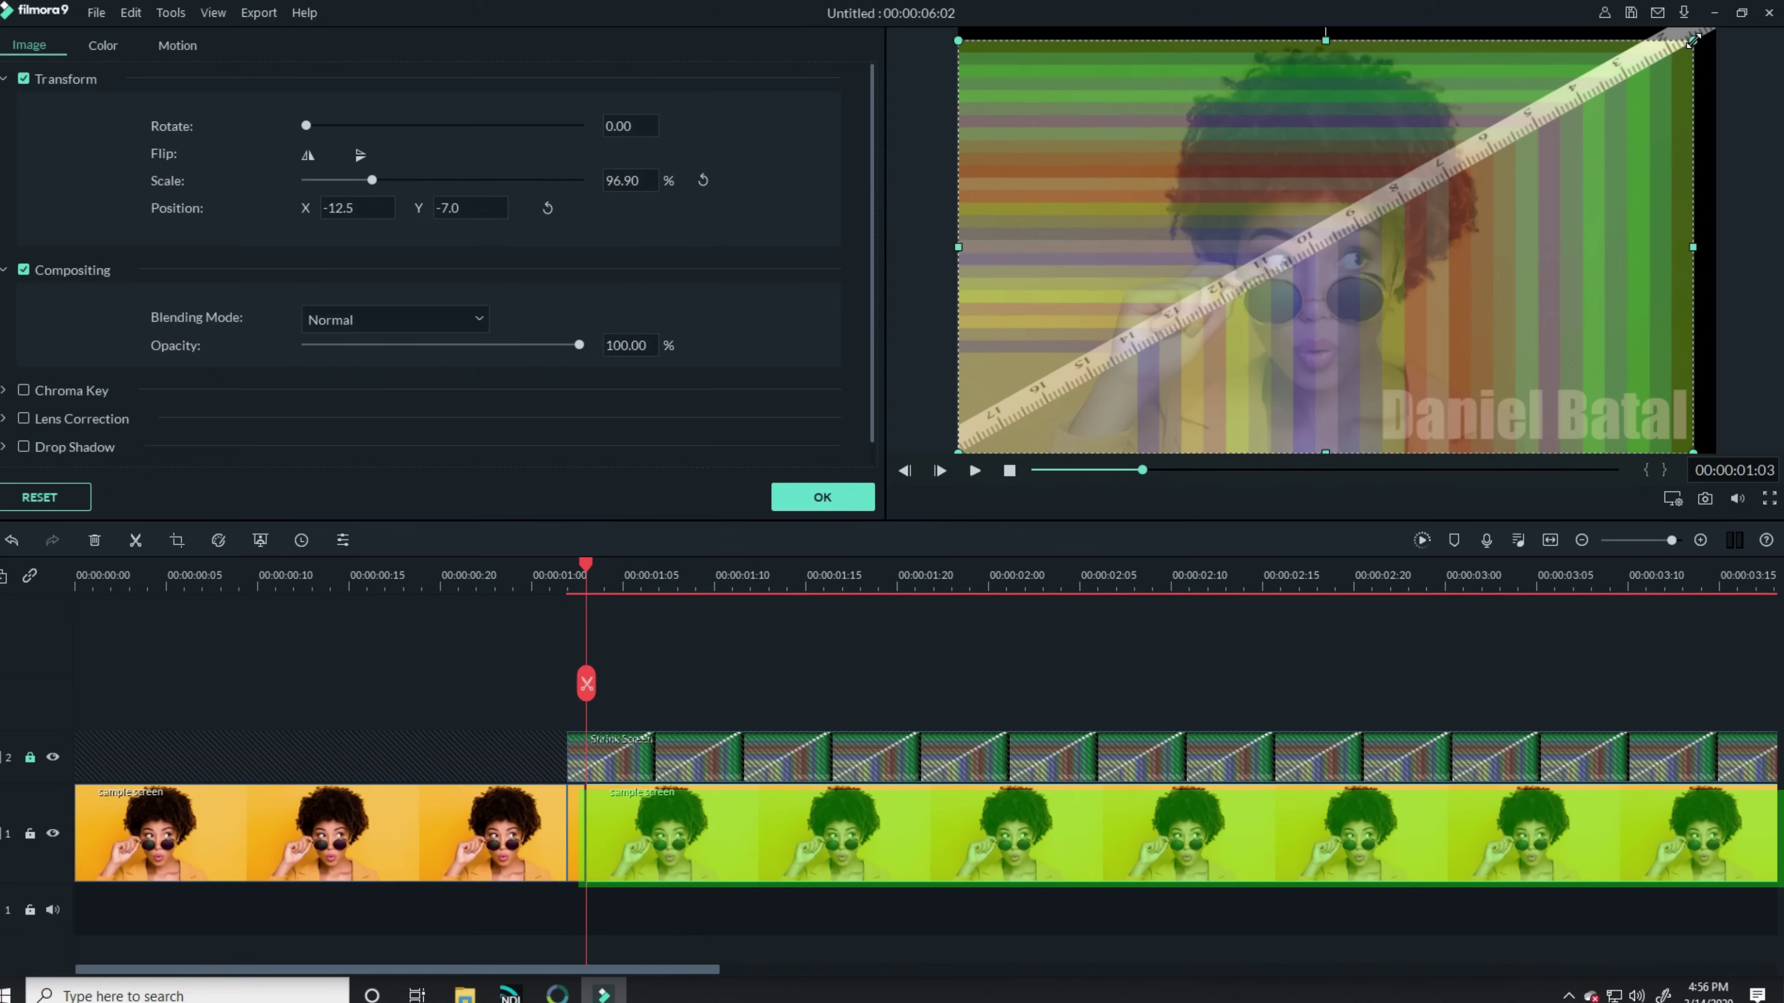
Shrink the portrait step by step along the ruler guide to about 88% scale.
mouse_move(1690, 40)
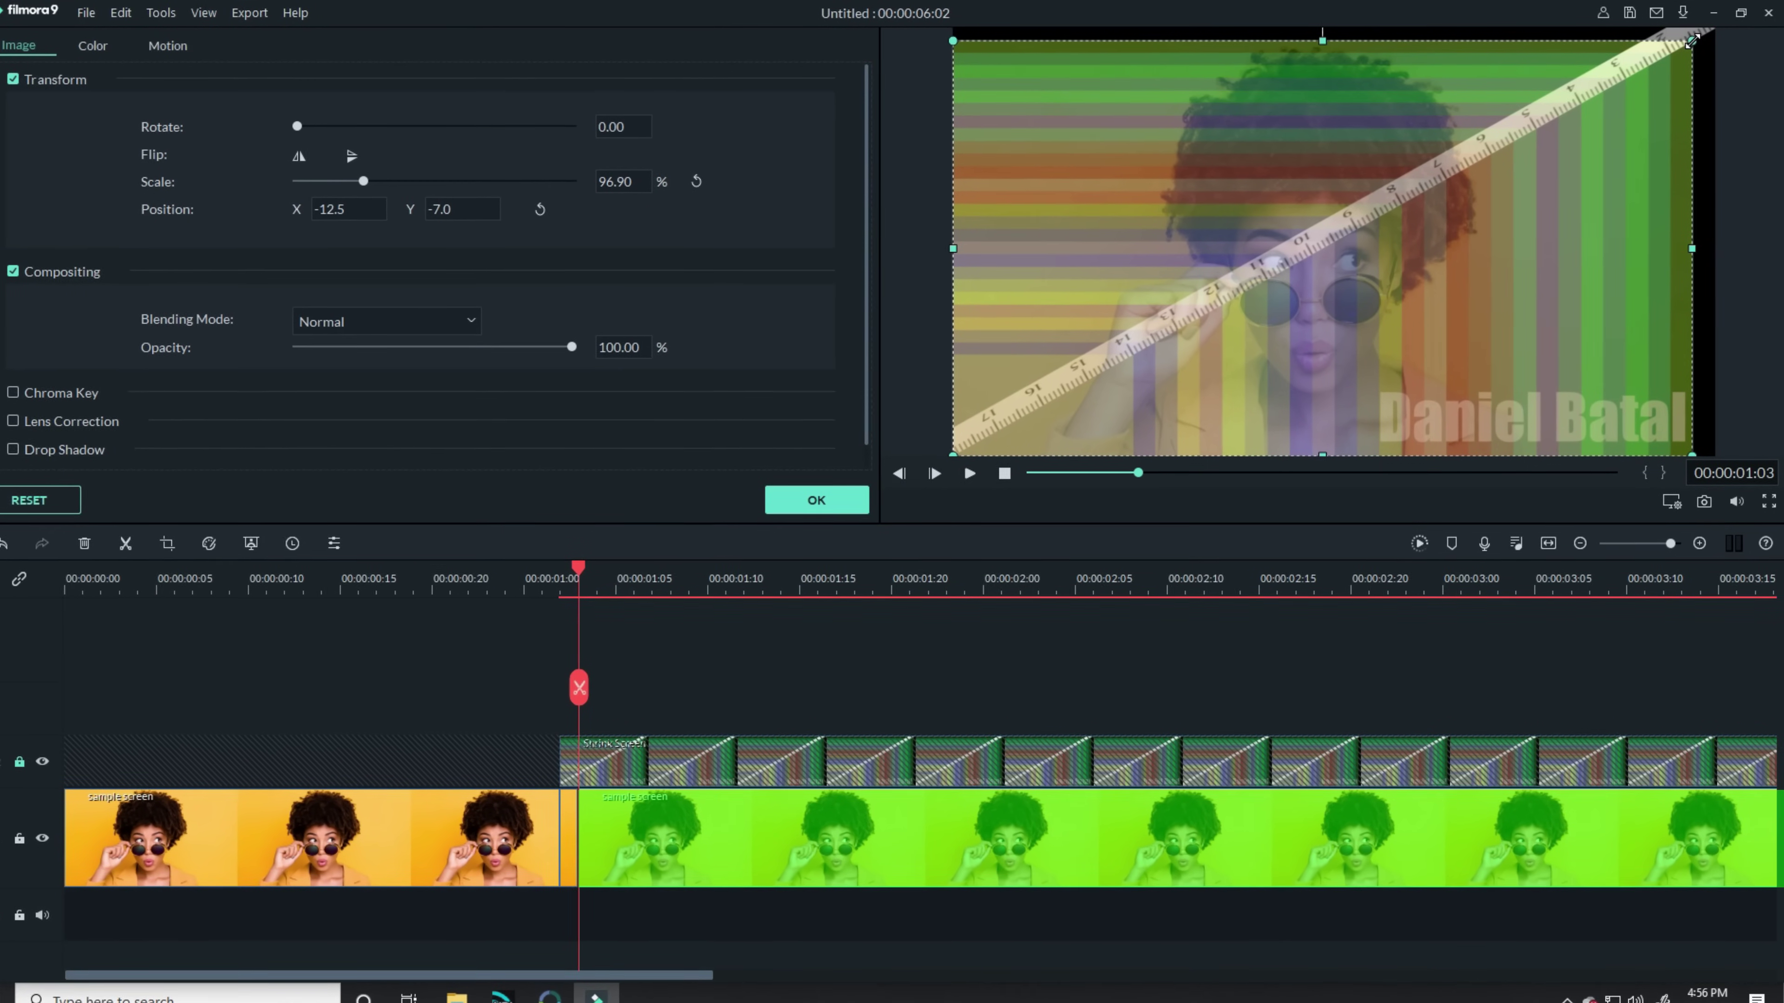
left_click(1691, 41)
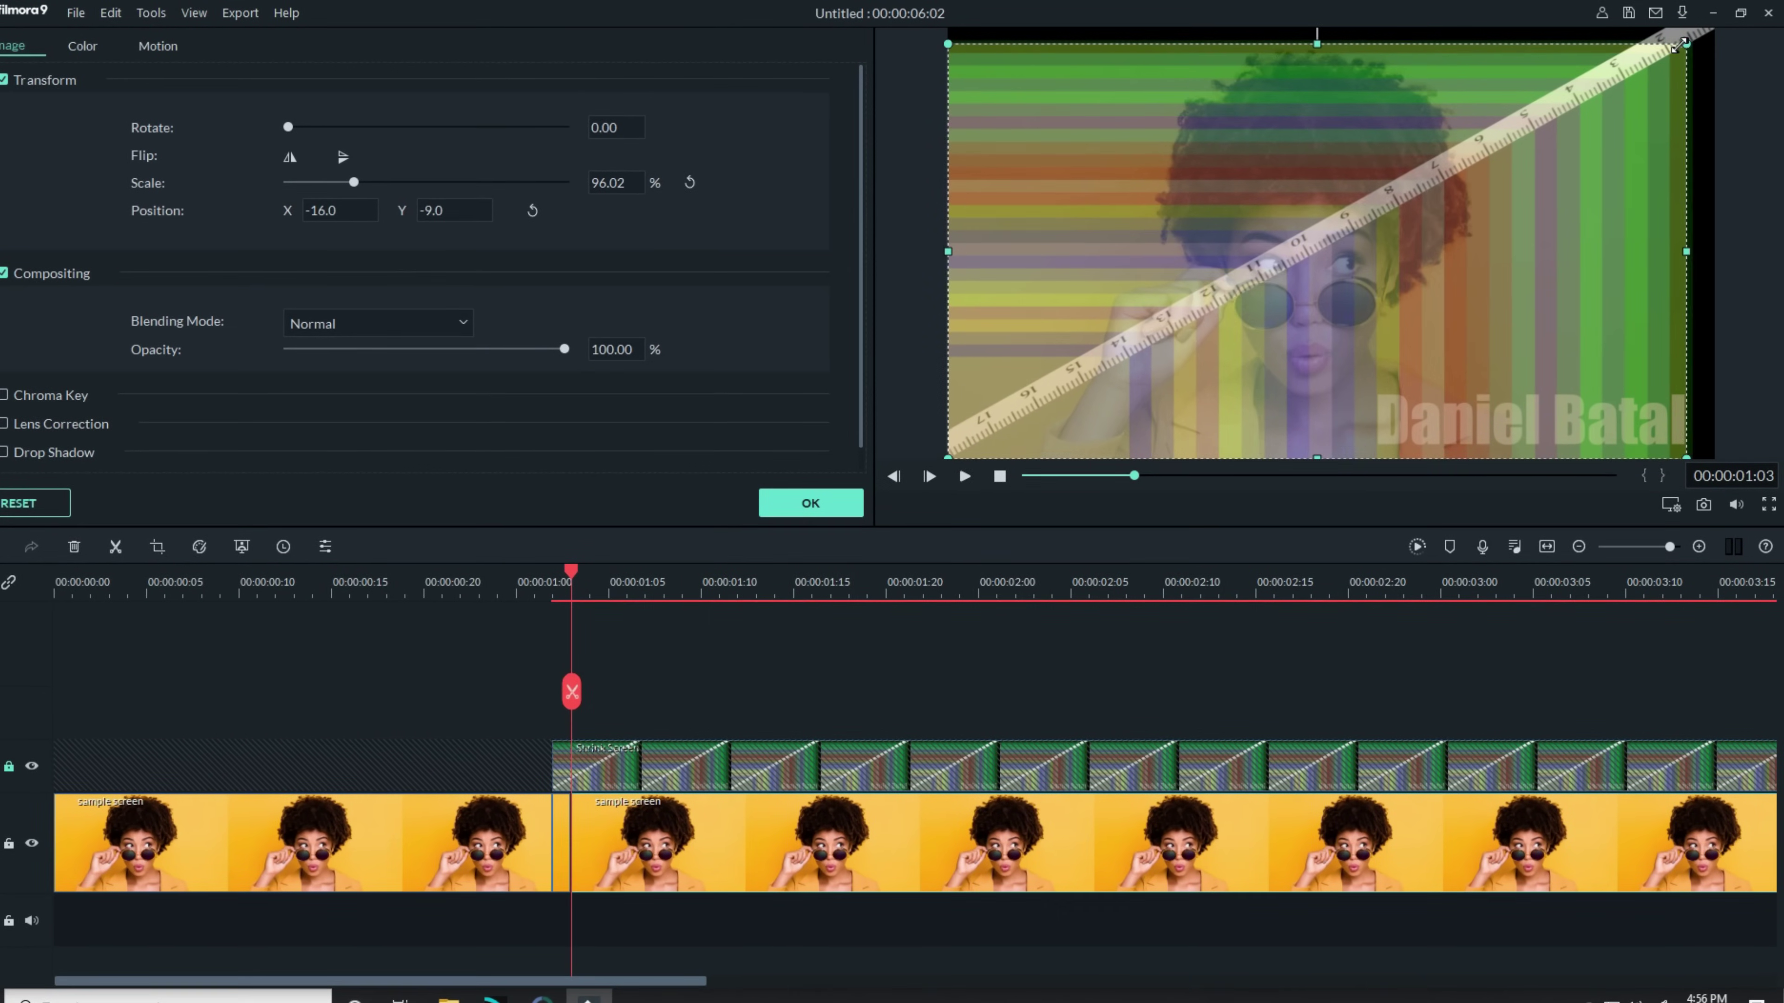
left_click_drag(1678, 45, 1672, 52)
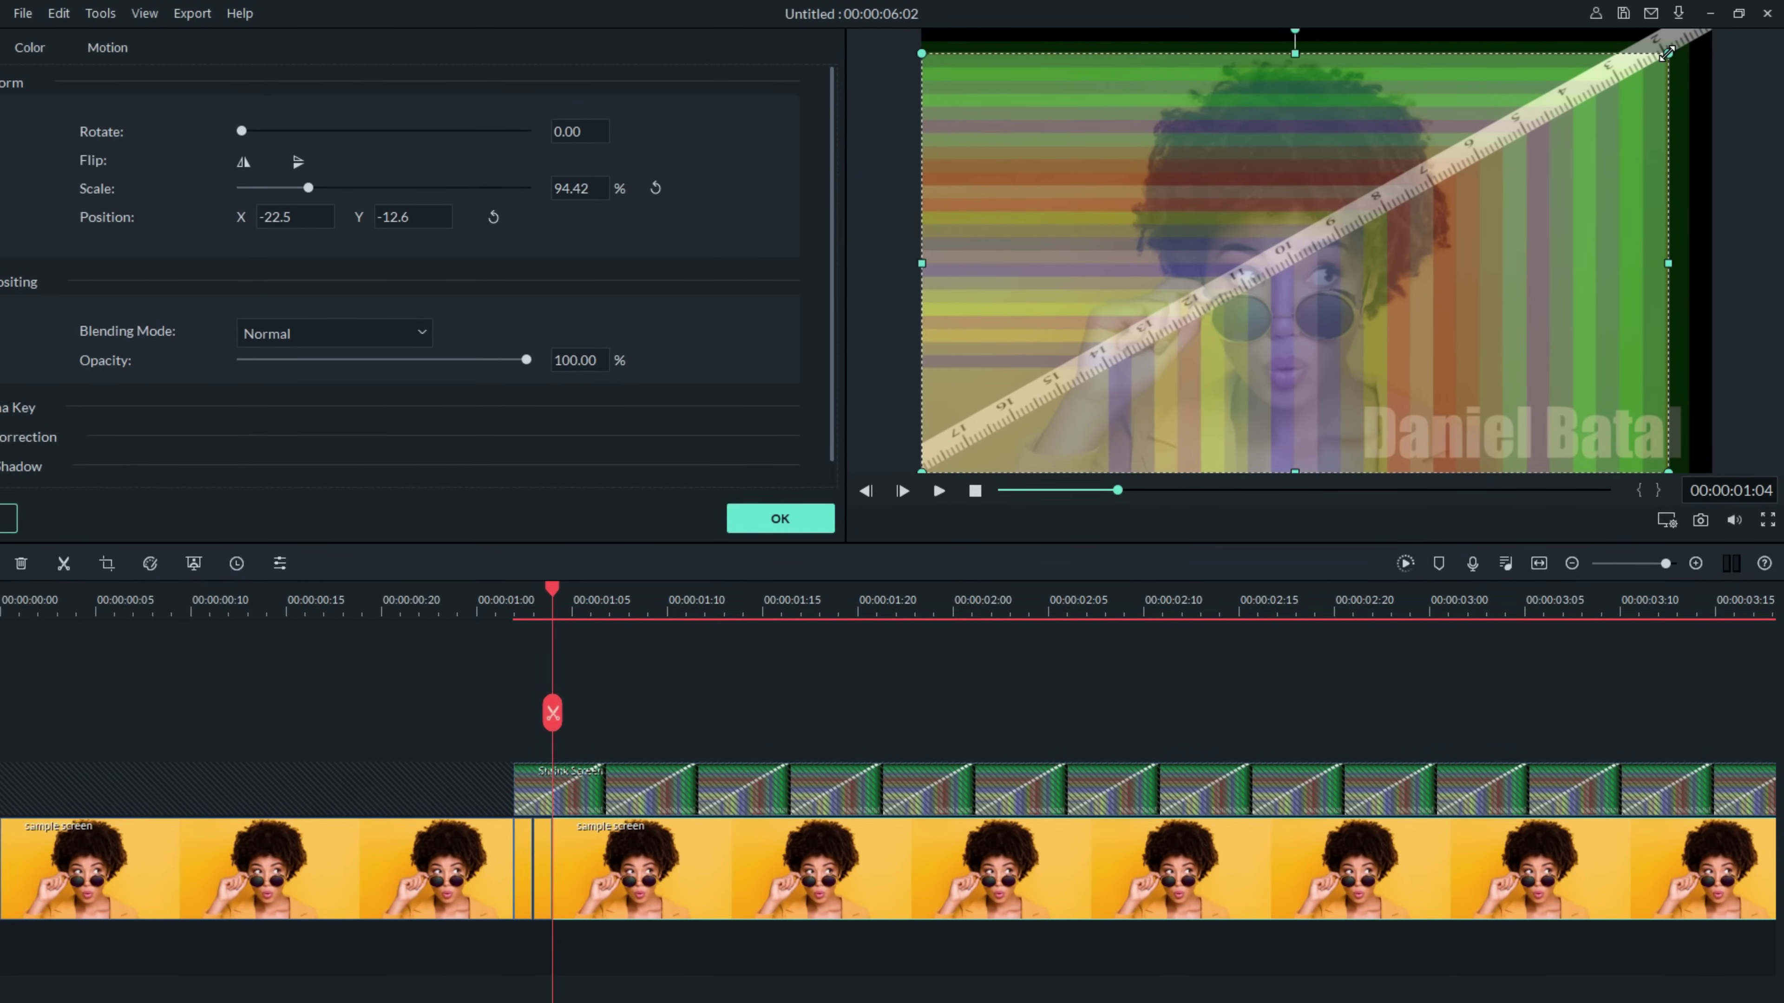
left_click_drag(1662, 56, 1646, 69)
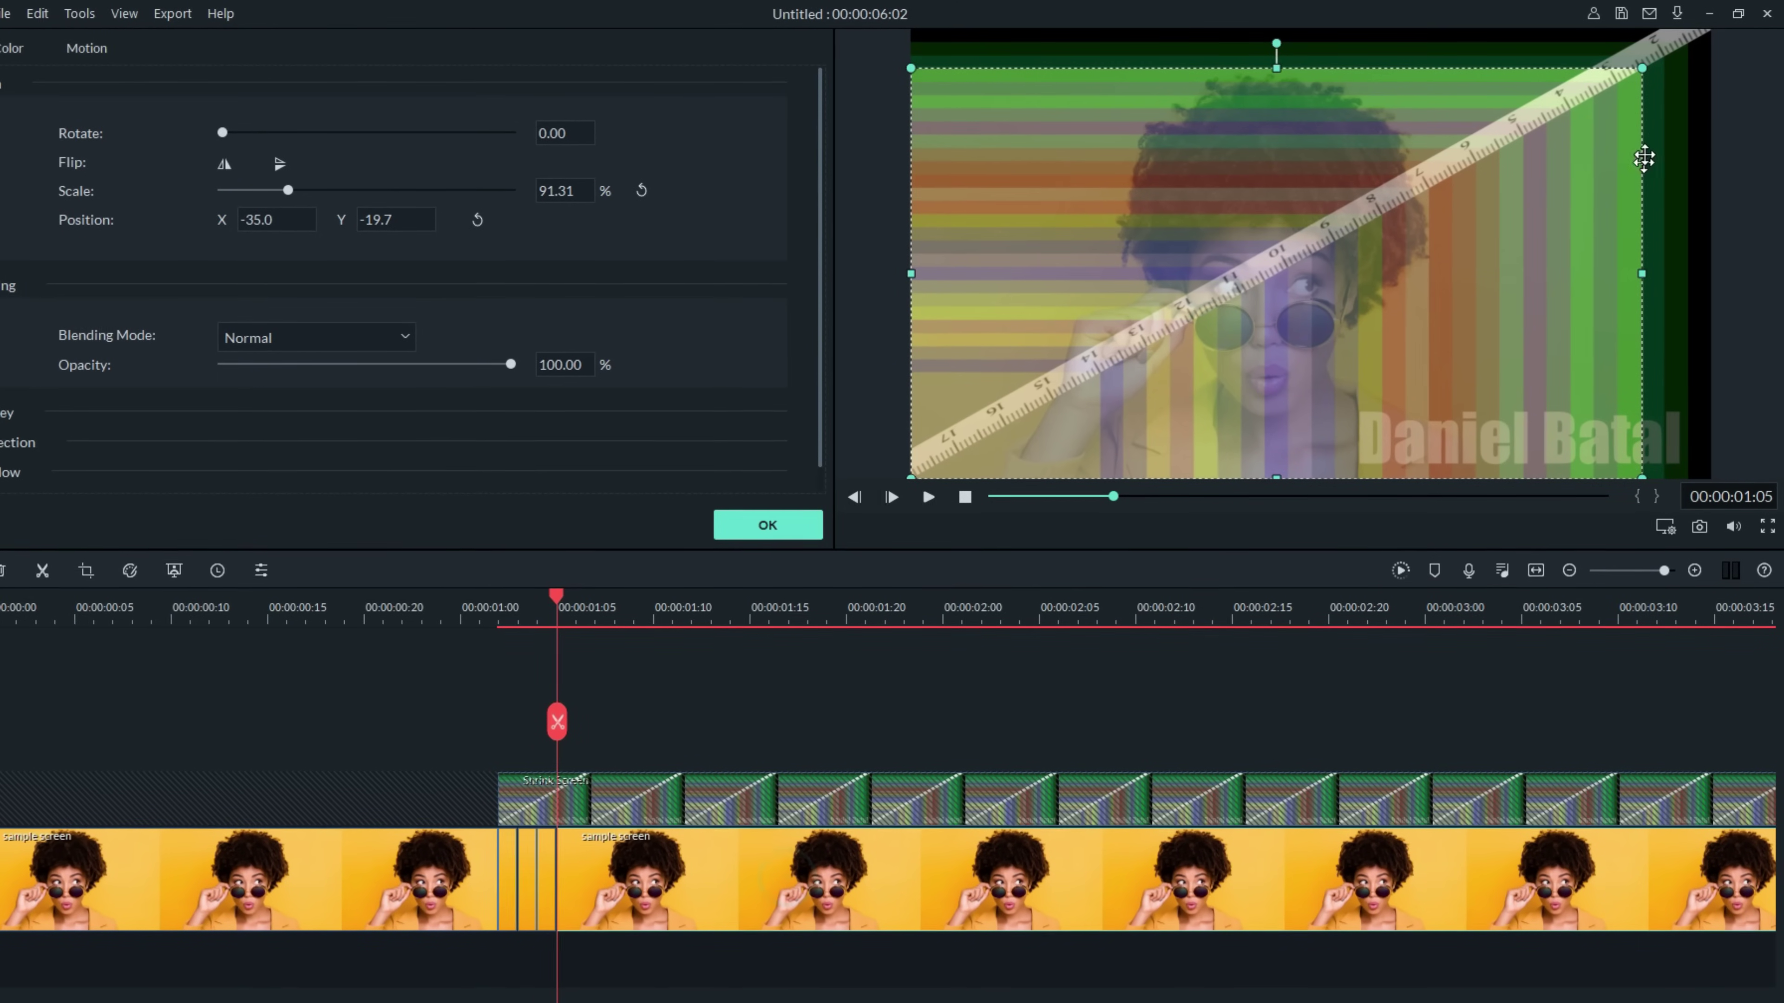
left_click_drag(1641, 71, 1612, 85)
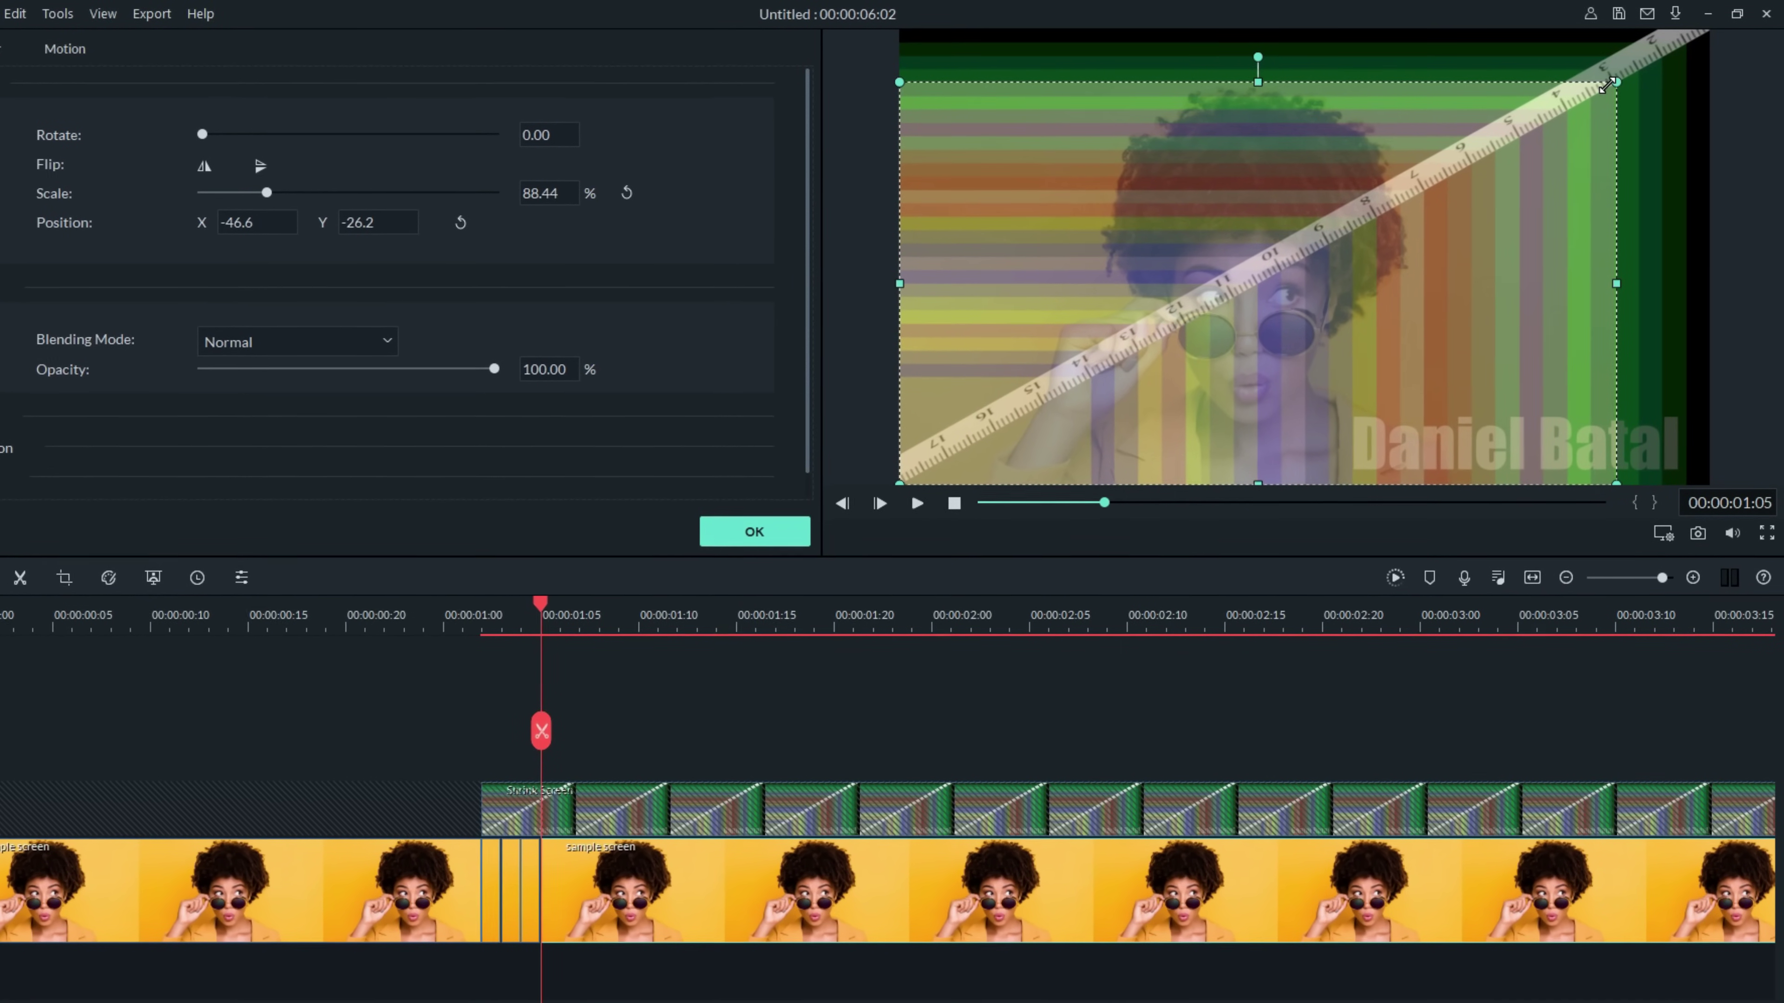
Keep shrinking the portrait on later frames, down to 38.36% at X -249.6, Y -140.4.
left_click(599, 867)
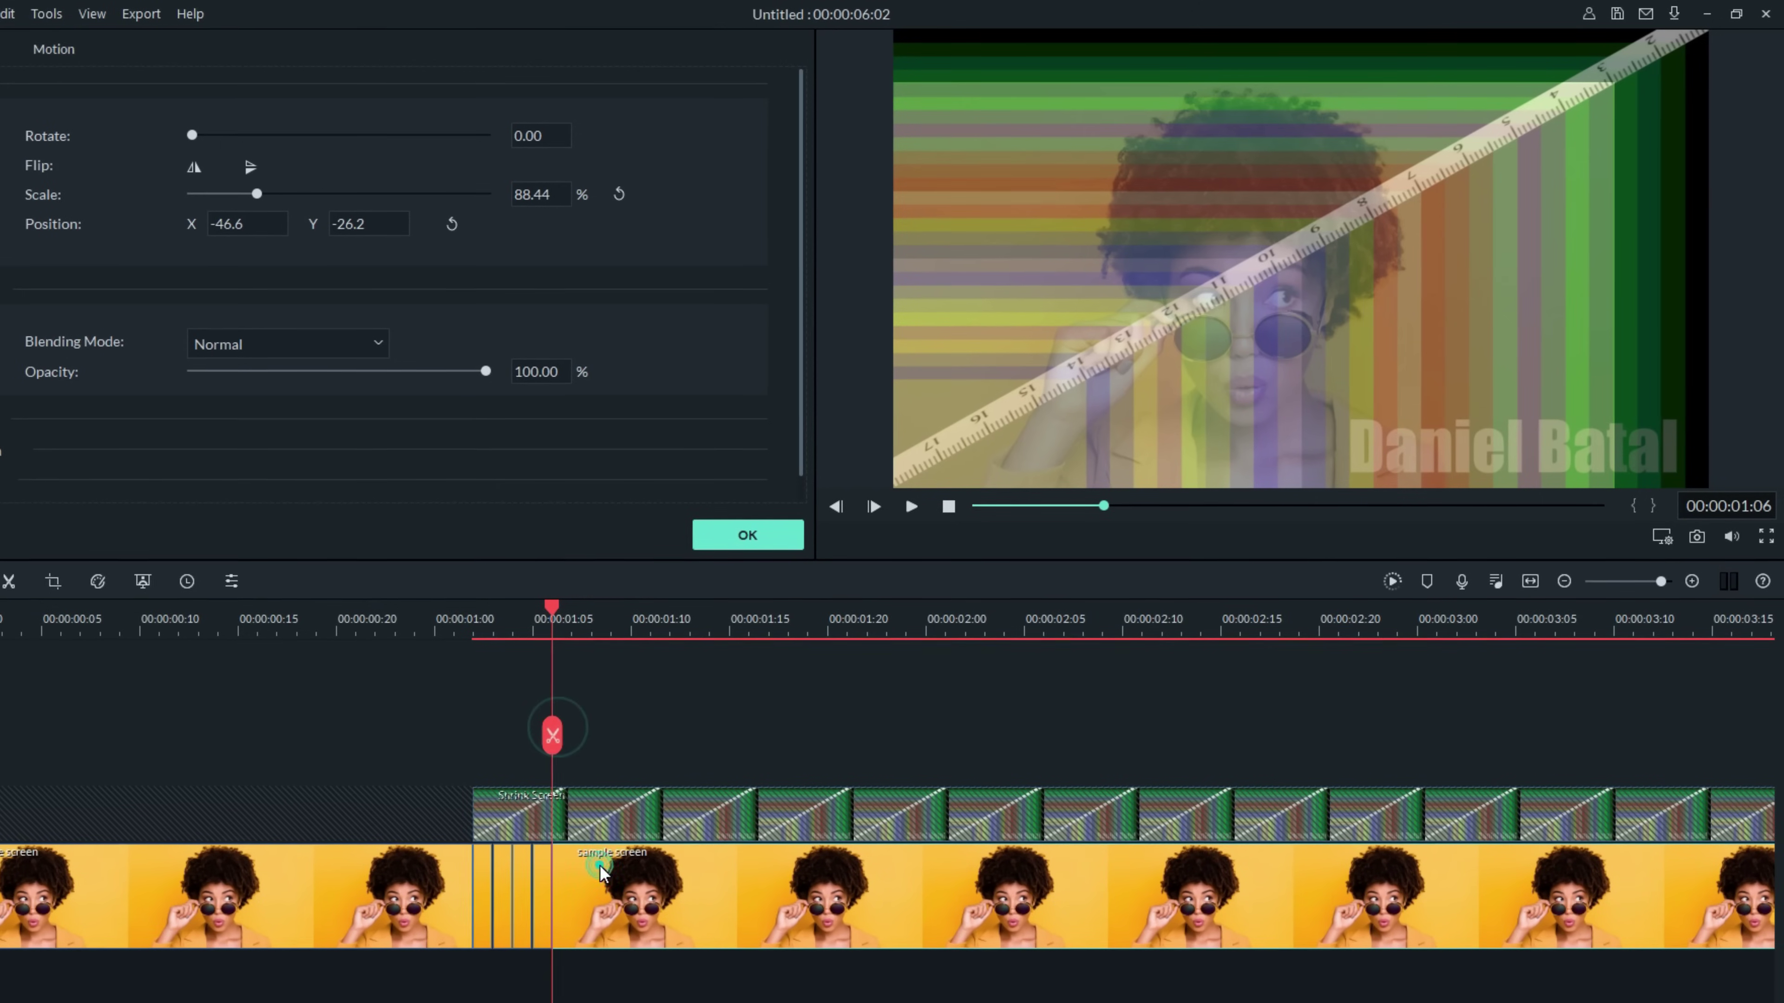
left_click_drag(1612, 71, 1588, 98)
left_click_drag(545, 740, 564, 759)
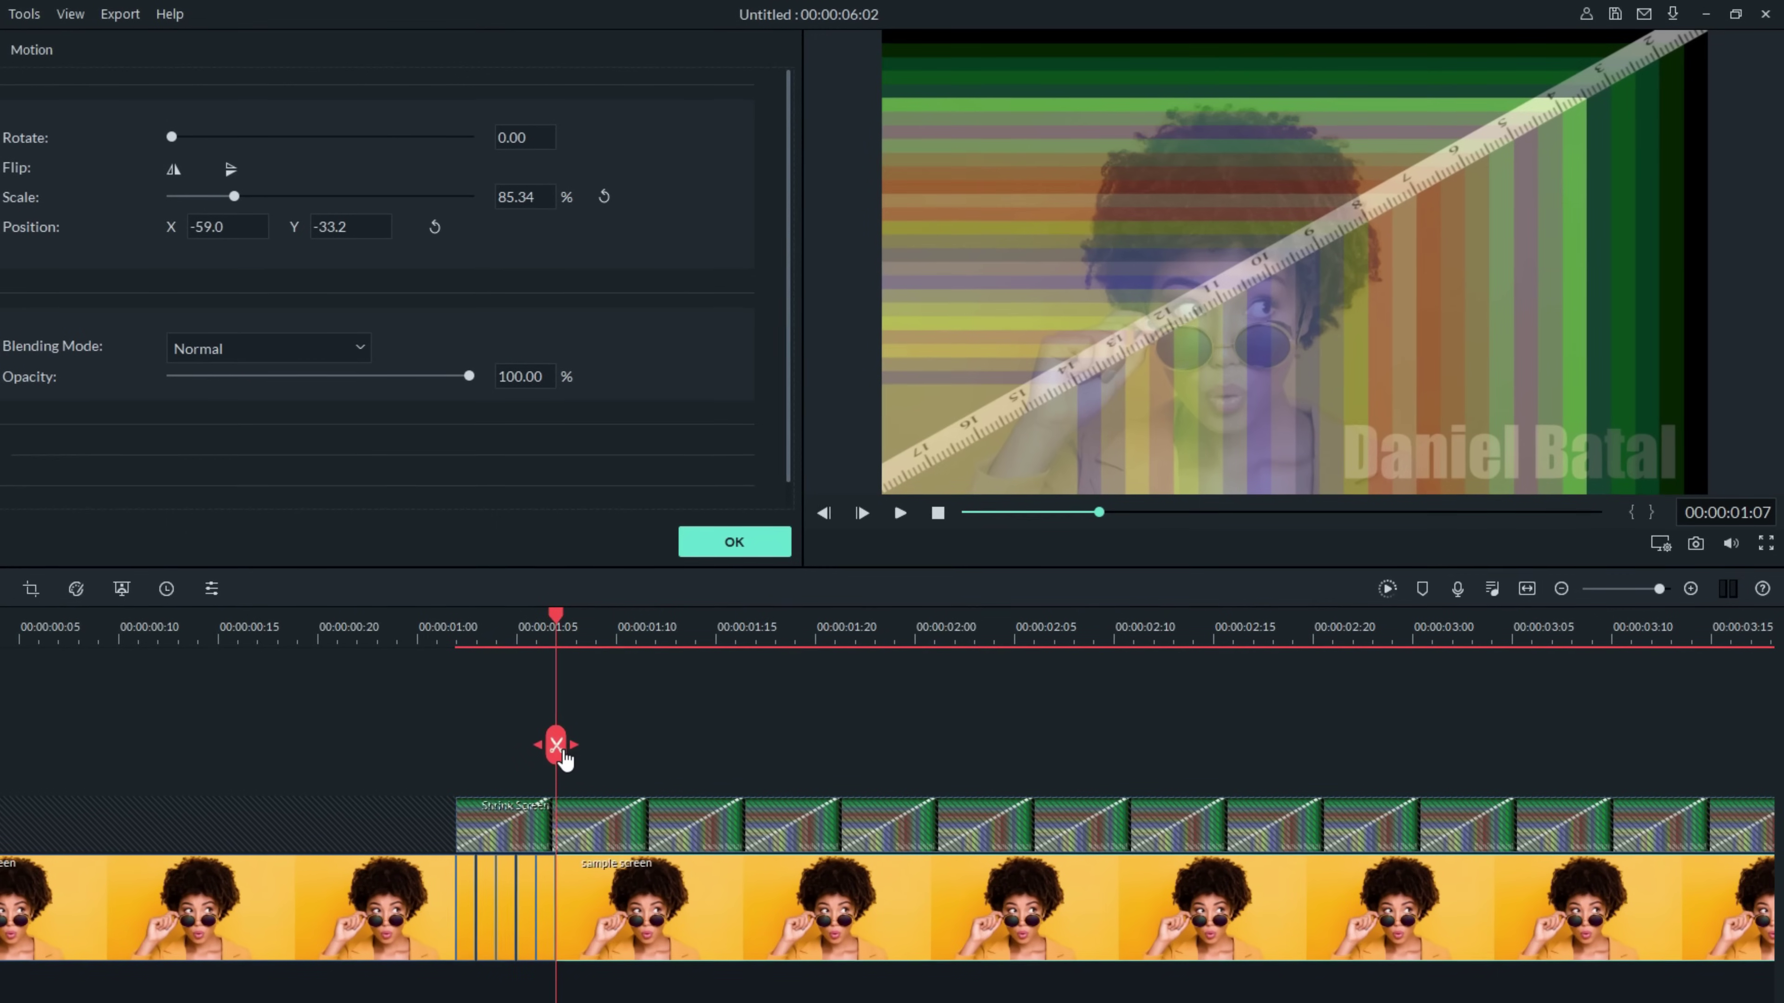
left_click(632, 906)
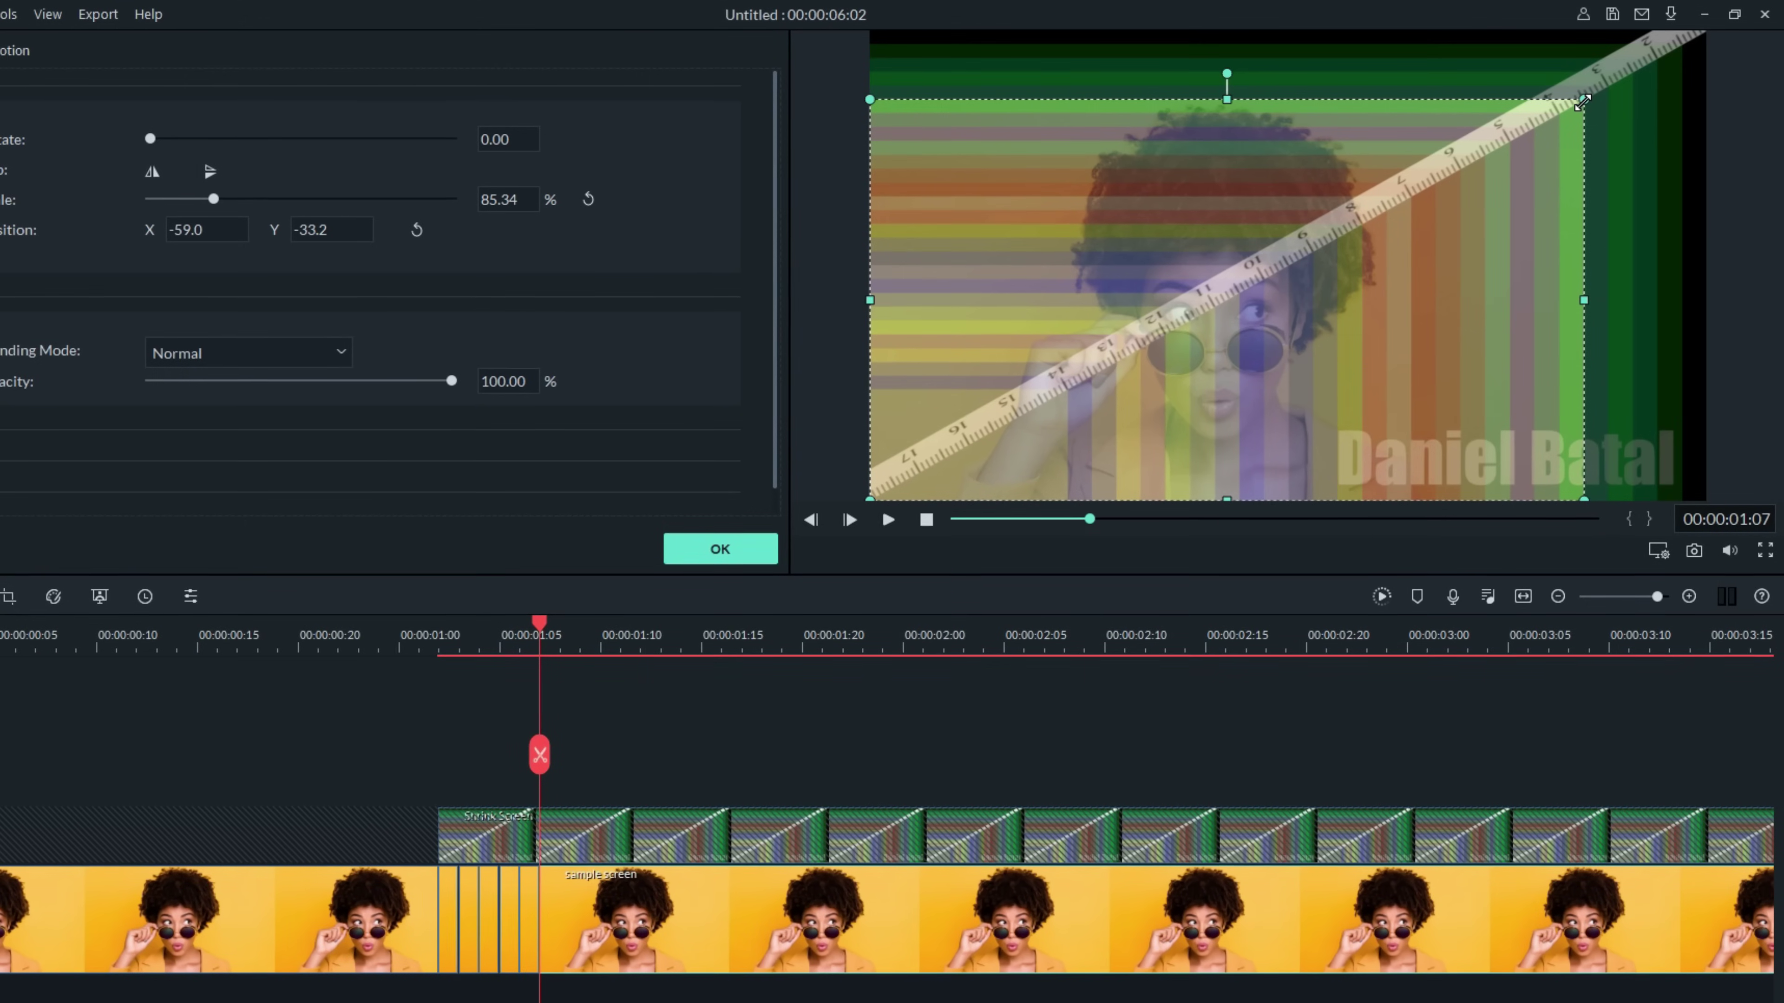
left_click_drag(1583, 102, 1188, 322)
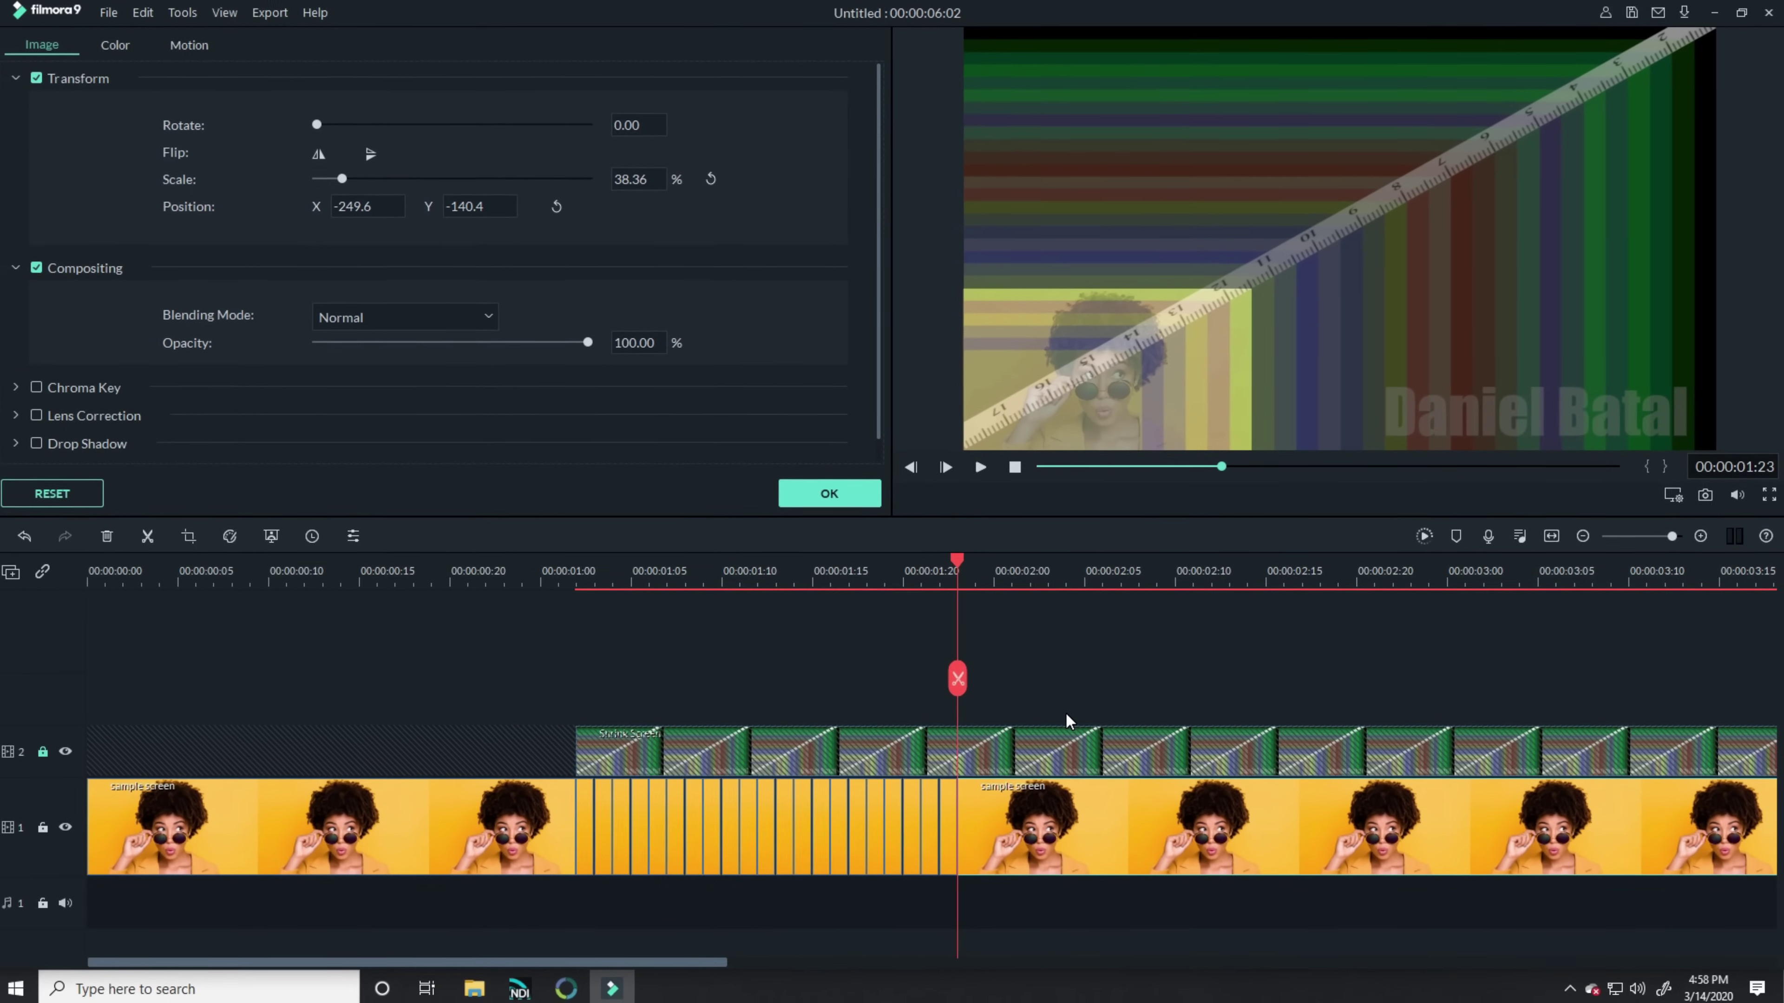
Hide the template track and play back the portrait's shrink animation.
left_click(65, 751)
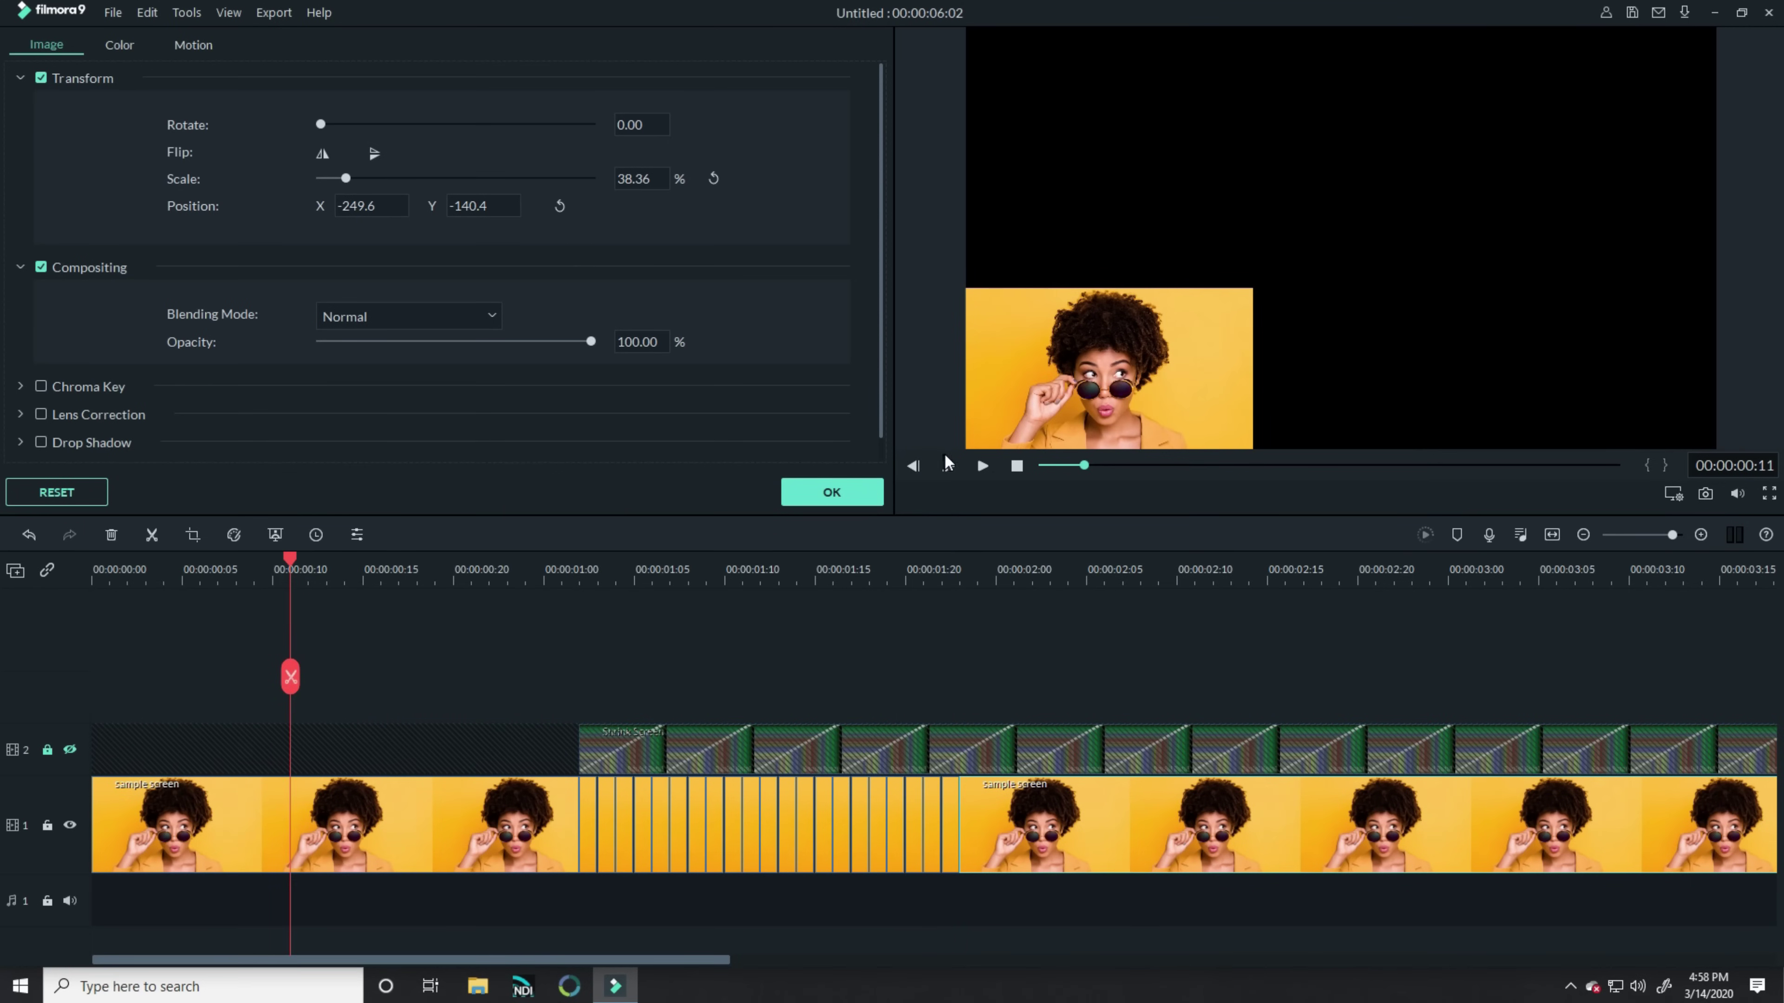
left_click(983, 463)
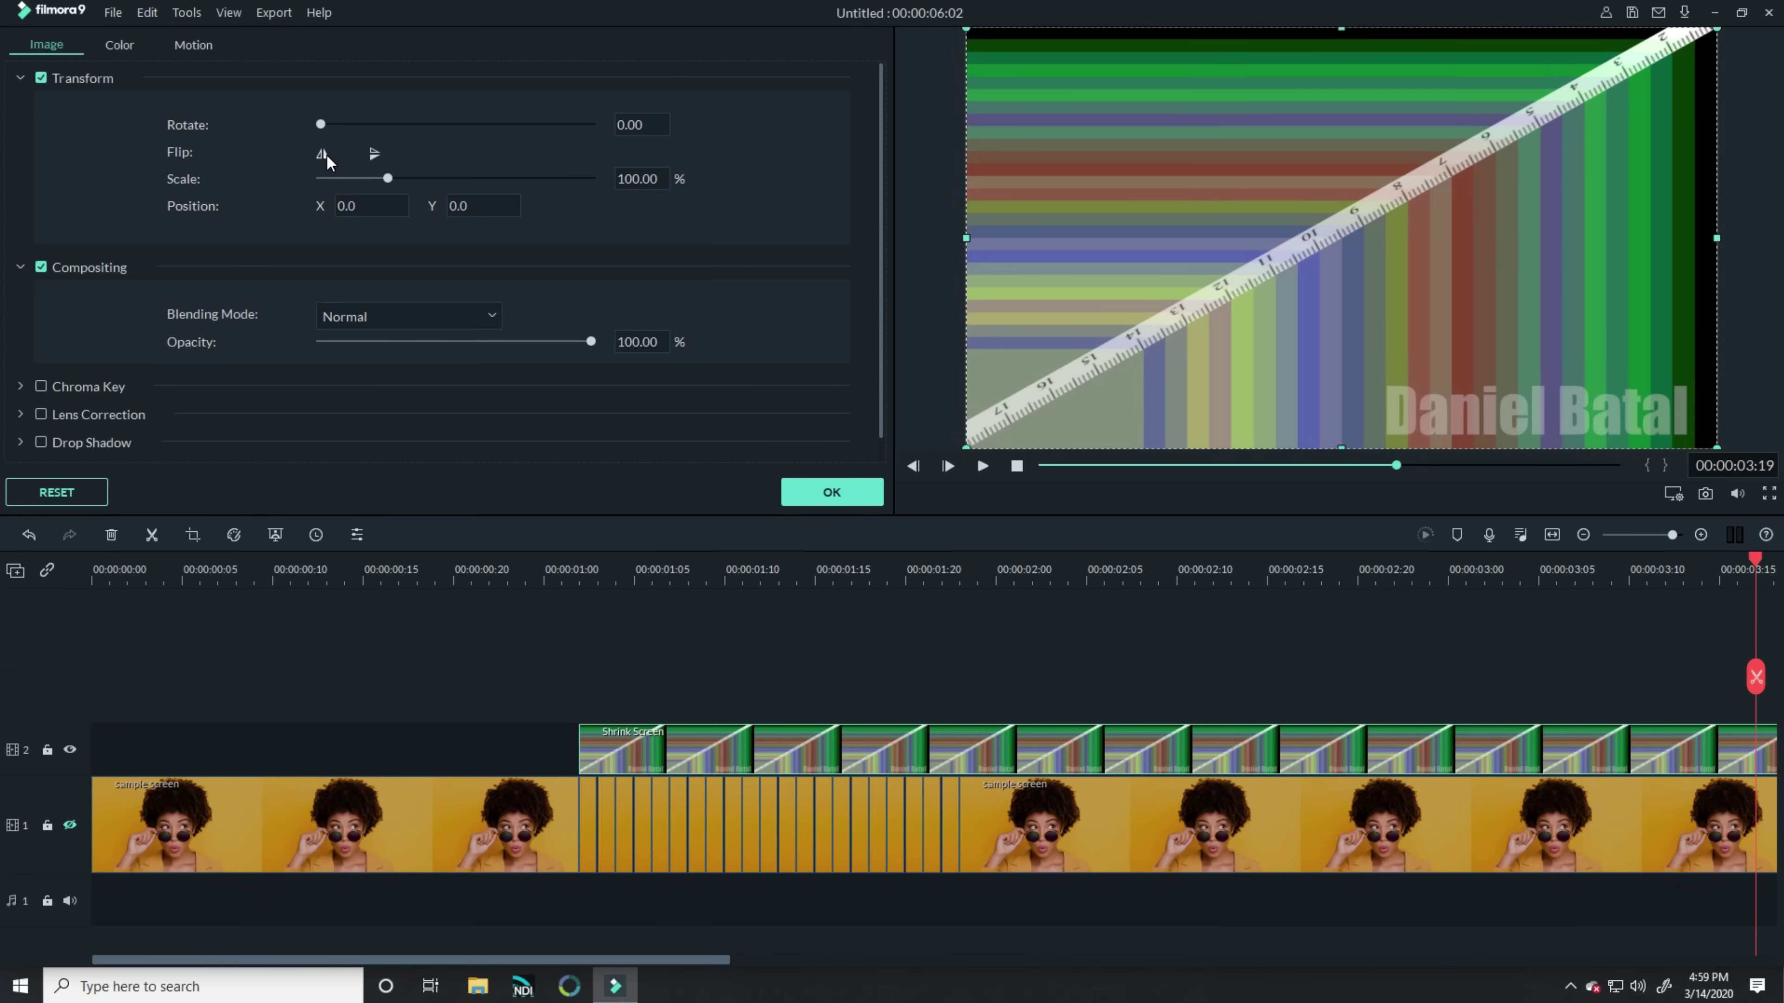
Flip the template horizontally, vertically, then horizontally back, leaving it only upside down.
left_click(325, 155)
left_click(374, 153)
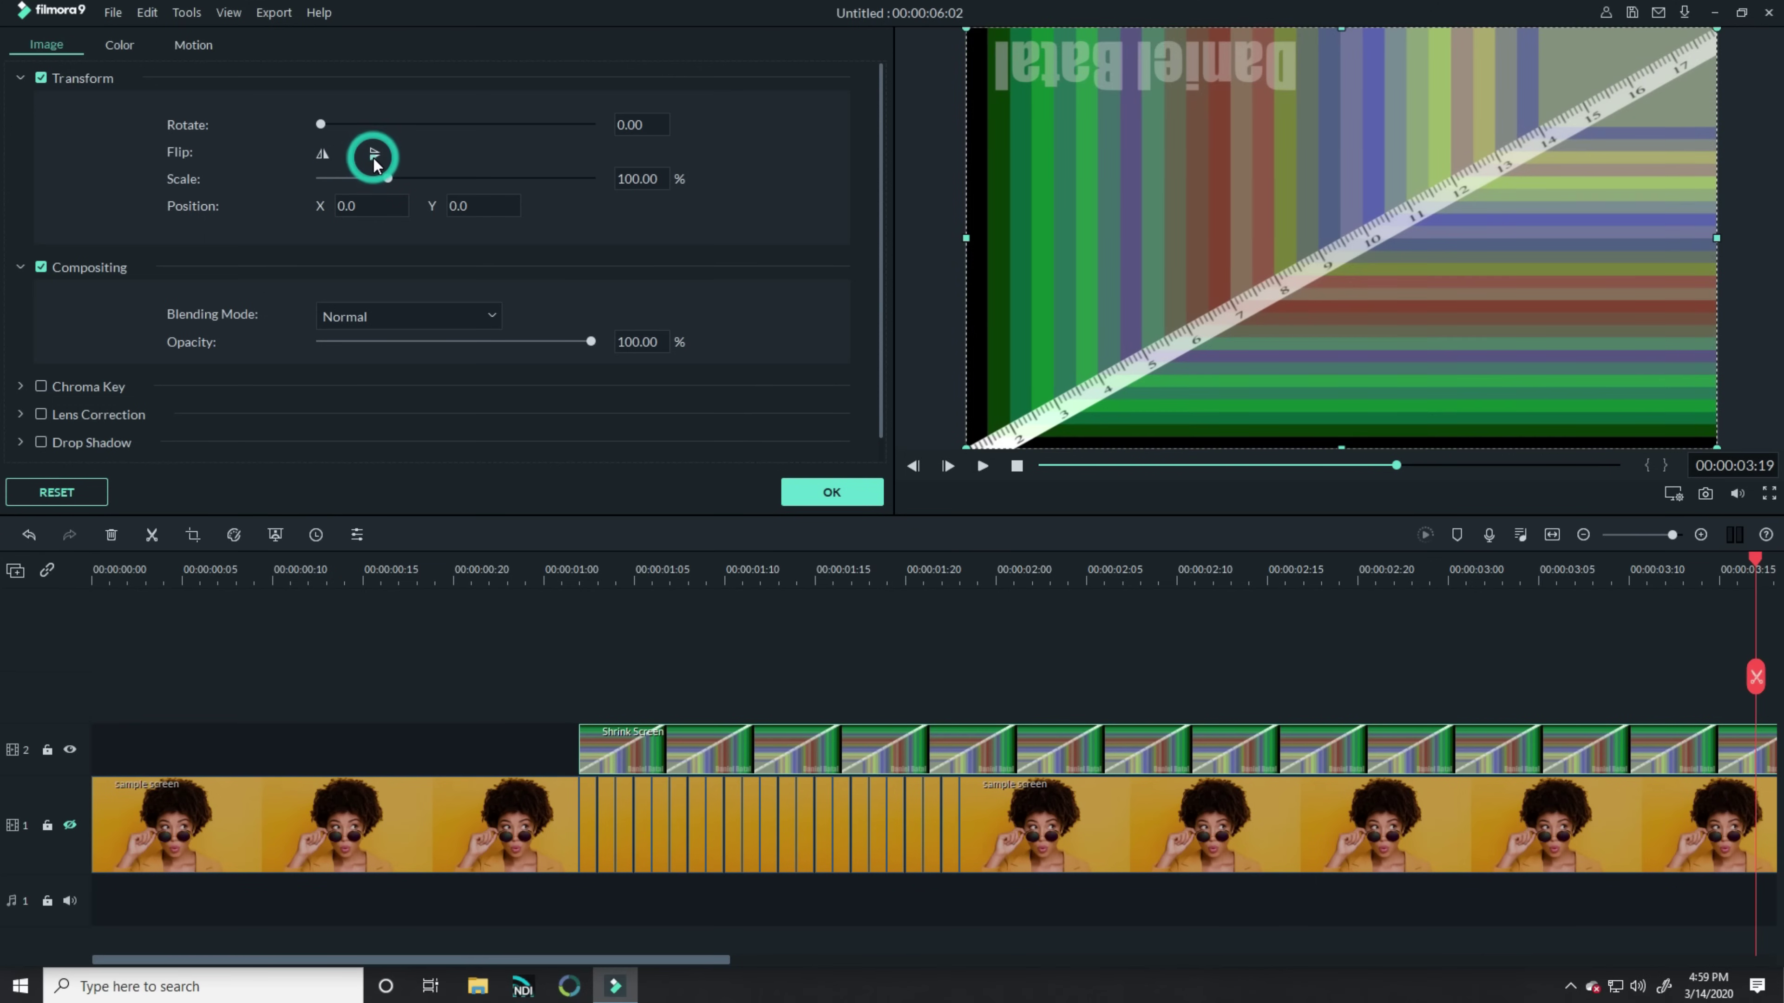
left_click(324, 155)
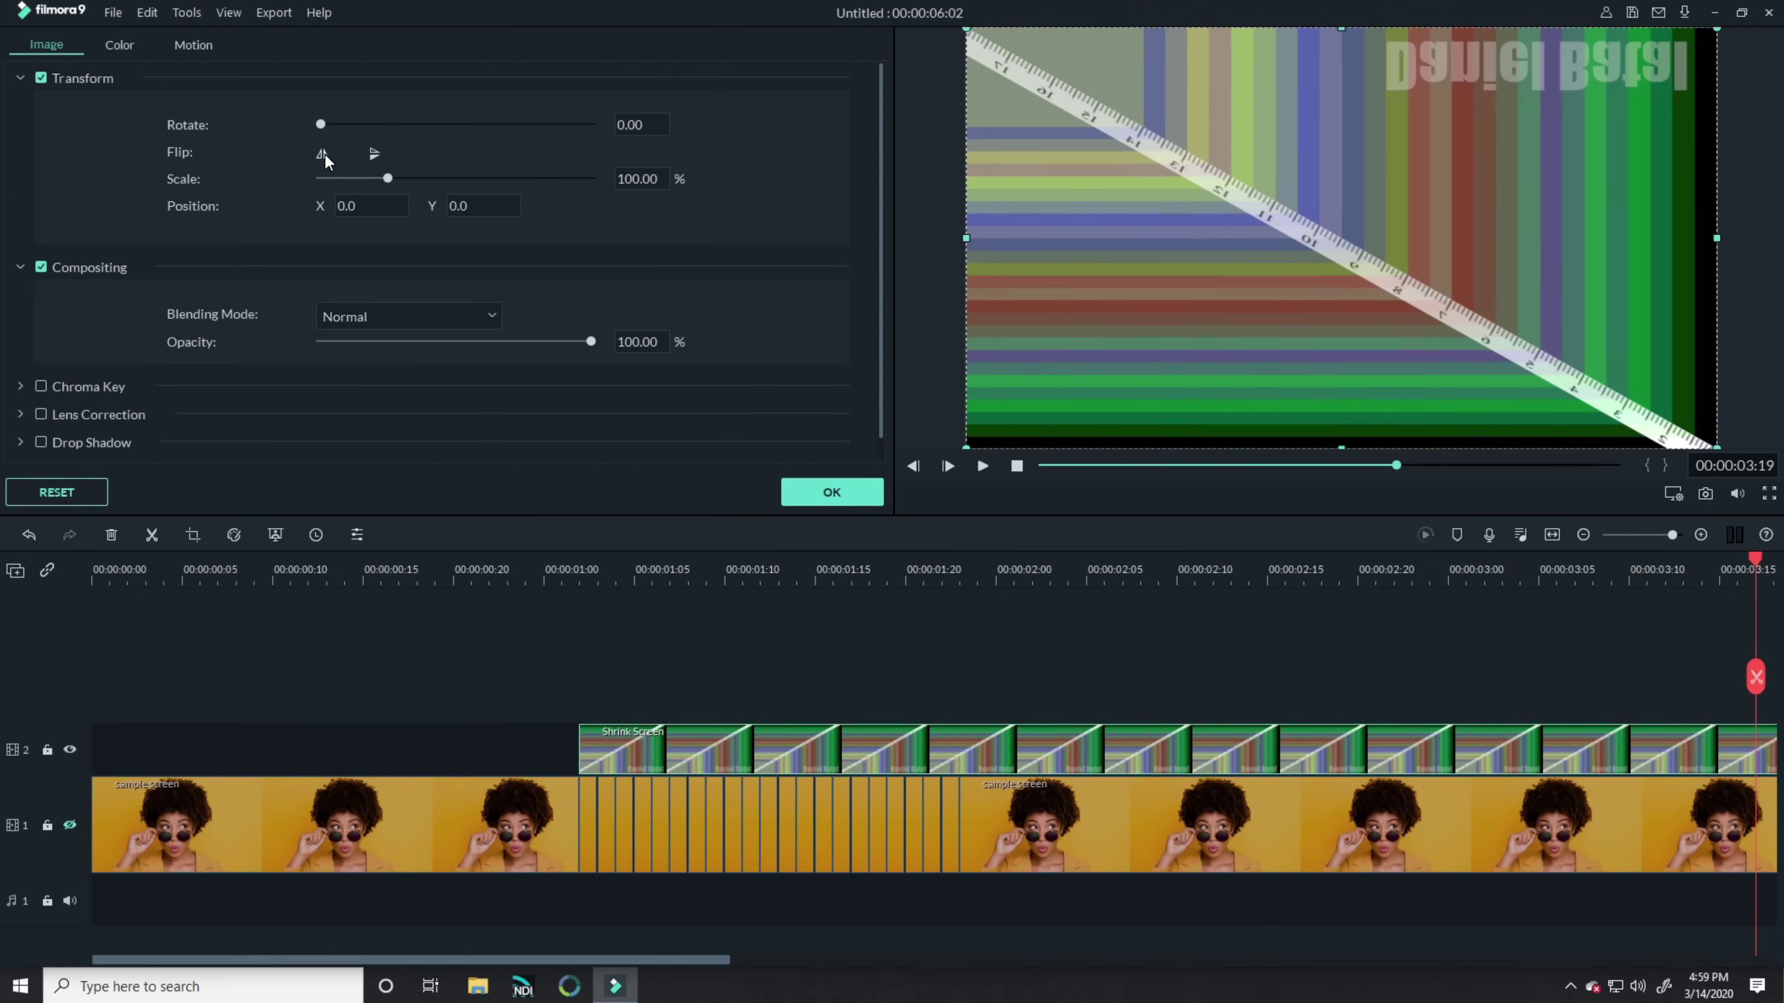